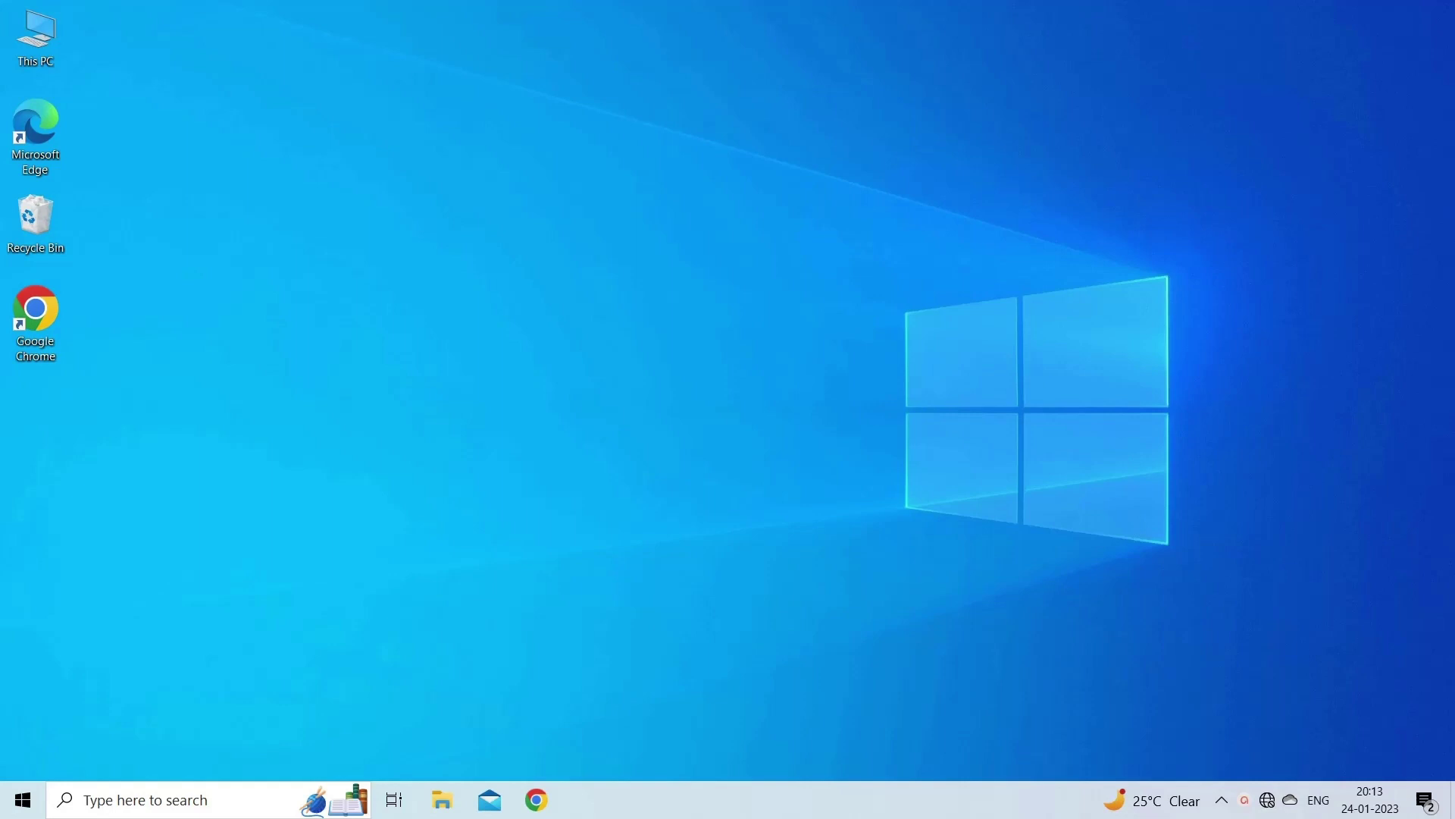
- Select the Adobe After Effects 2024 process in Task Manager and bring up its actions
key(ctrl+shift+Escape)
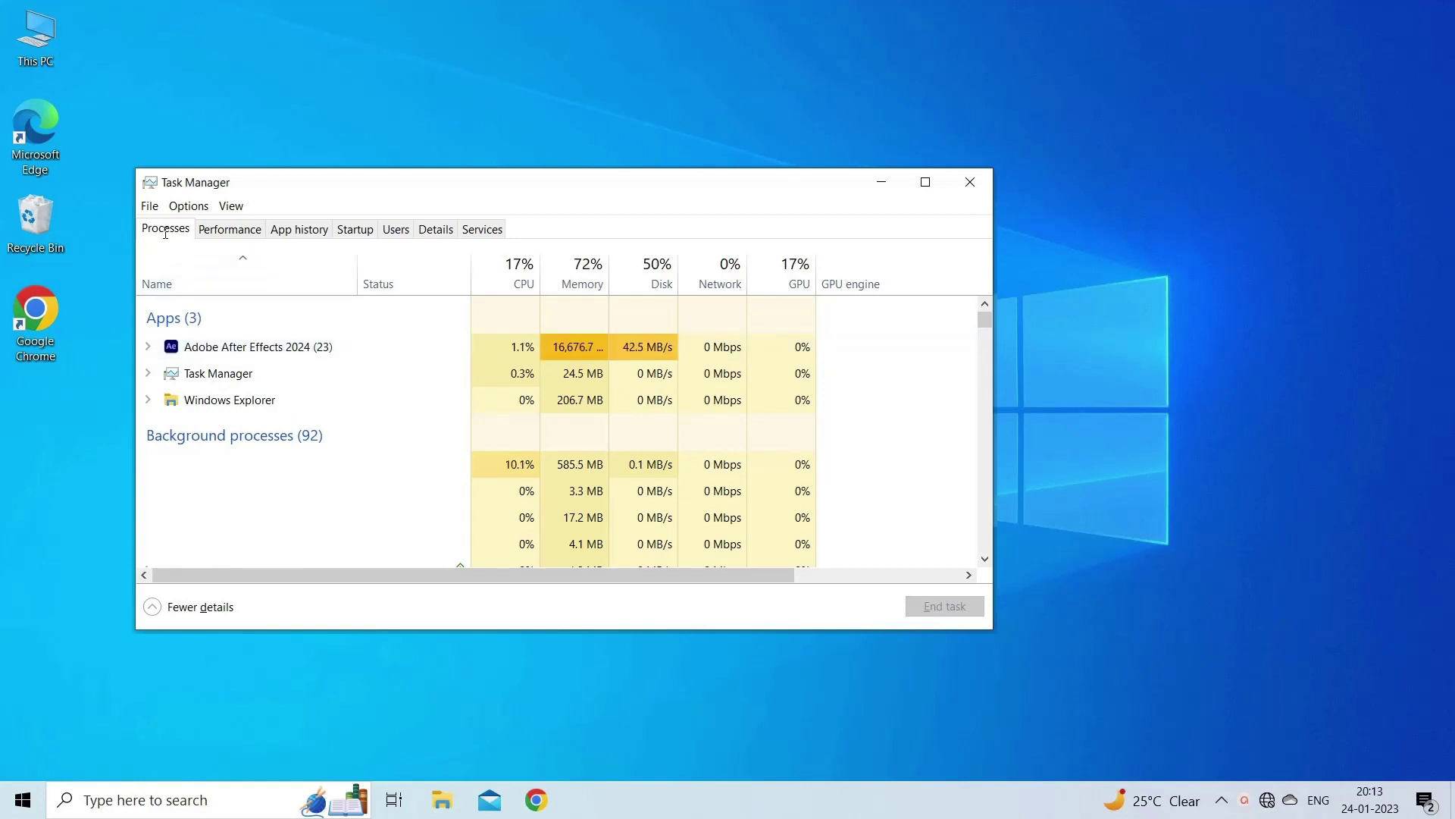
click(165, 228)
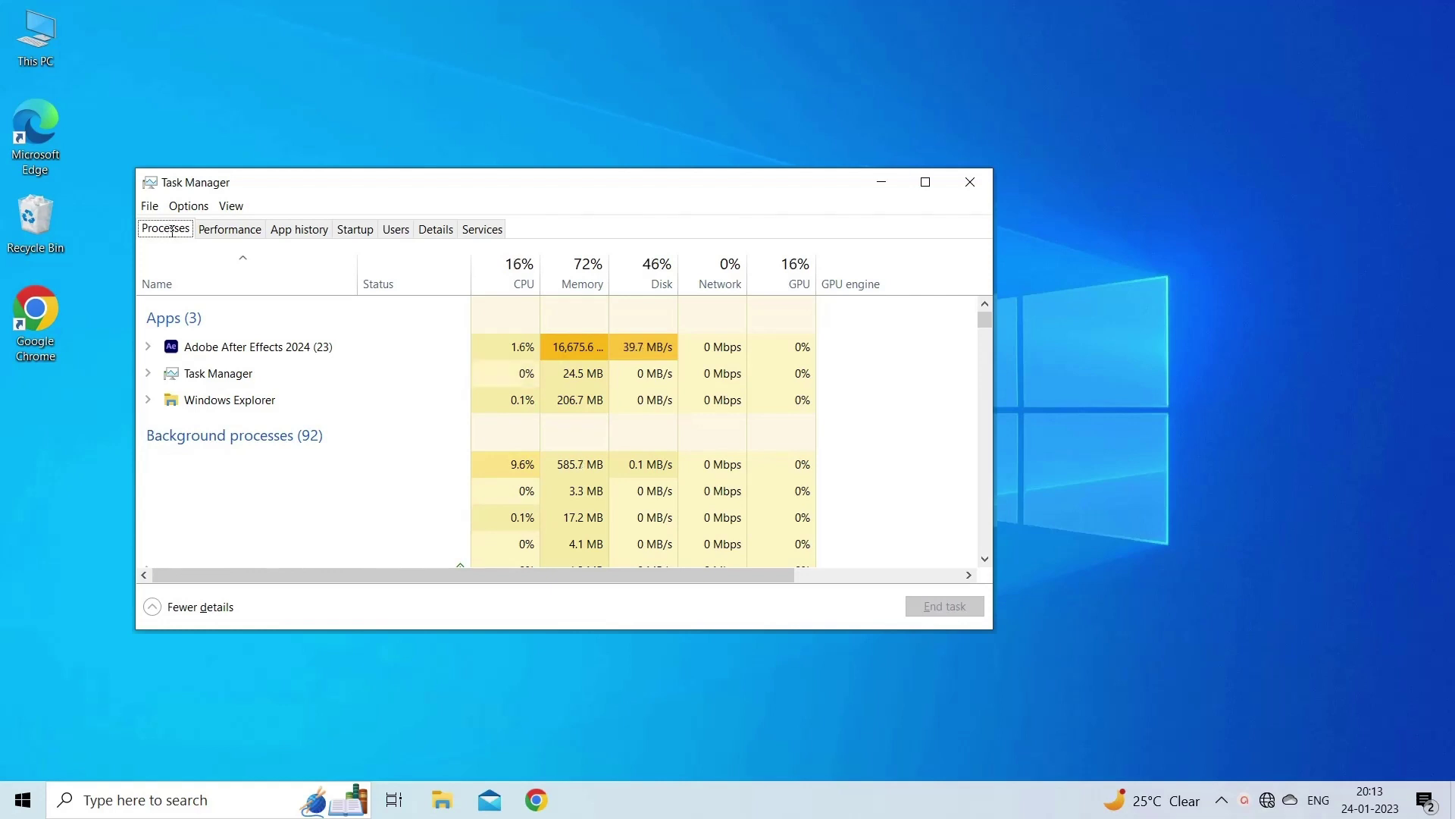
click(406, 345)
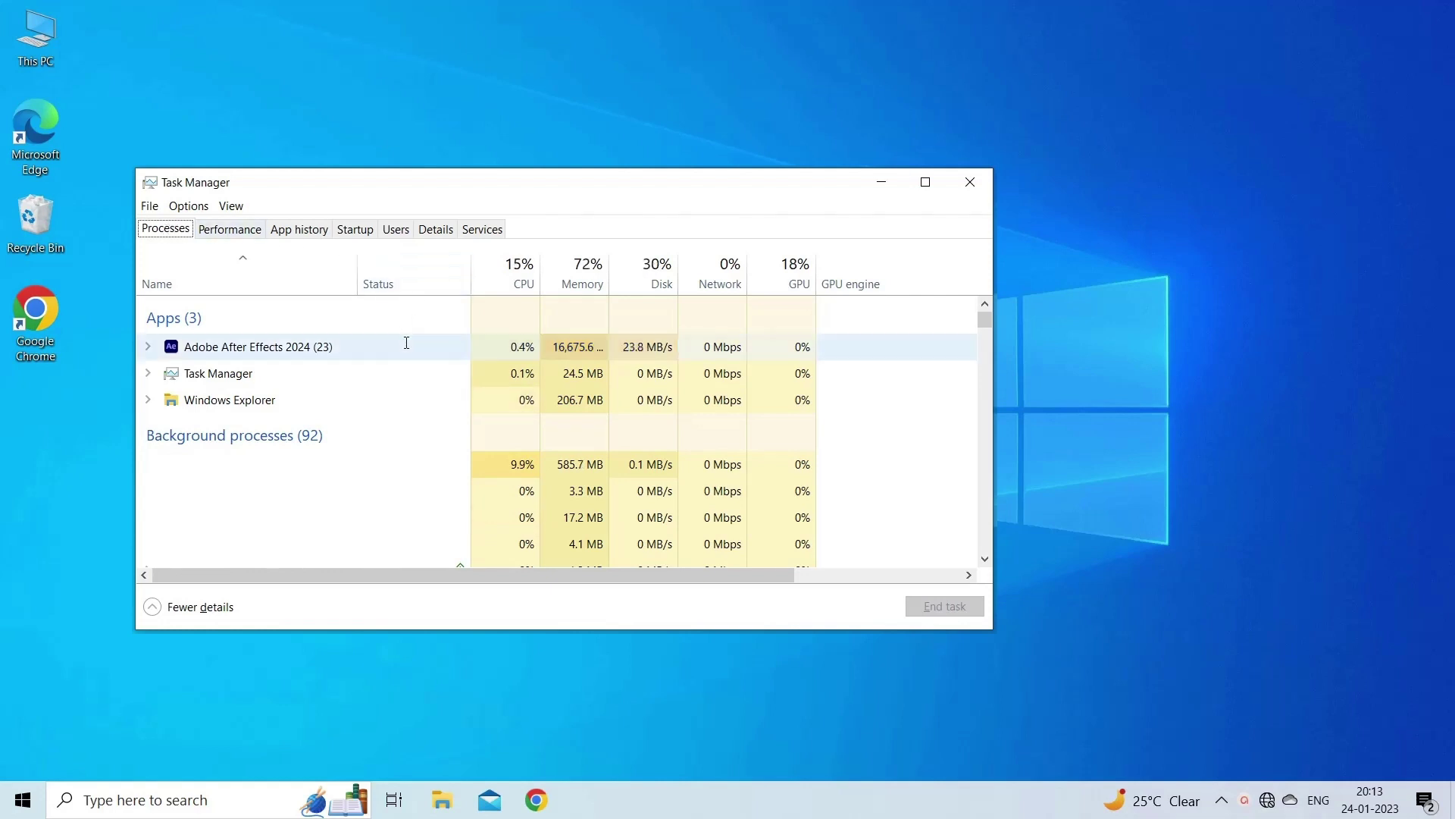
right_click(406, 347)
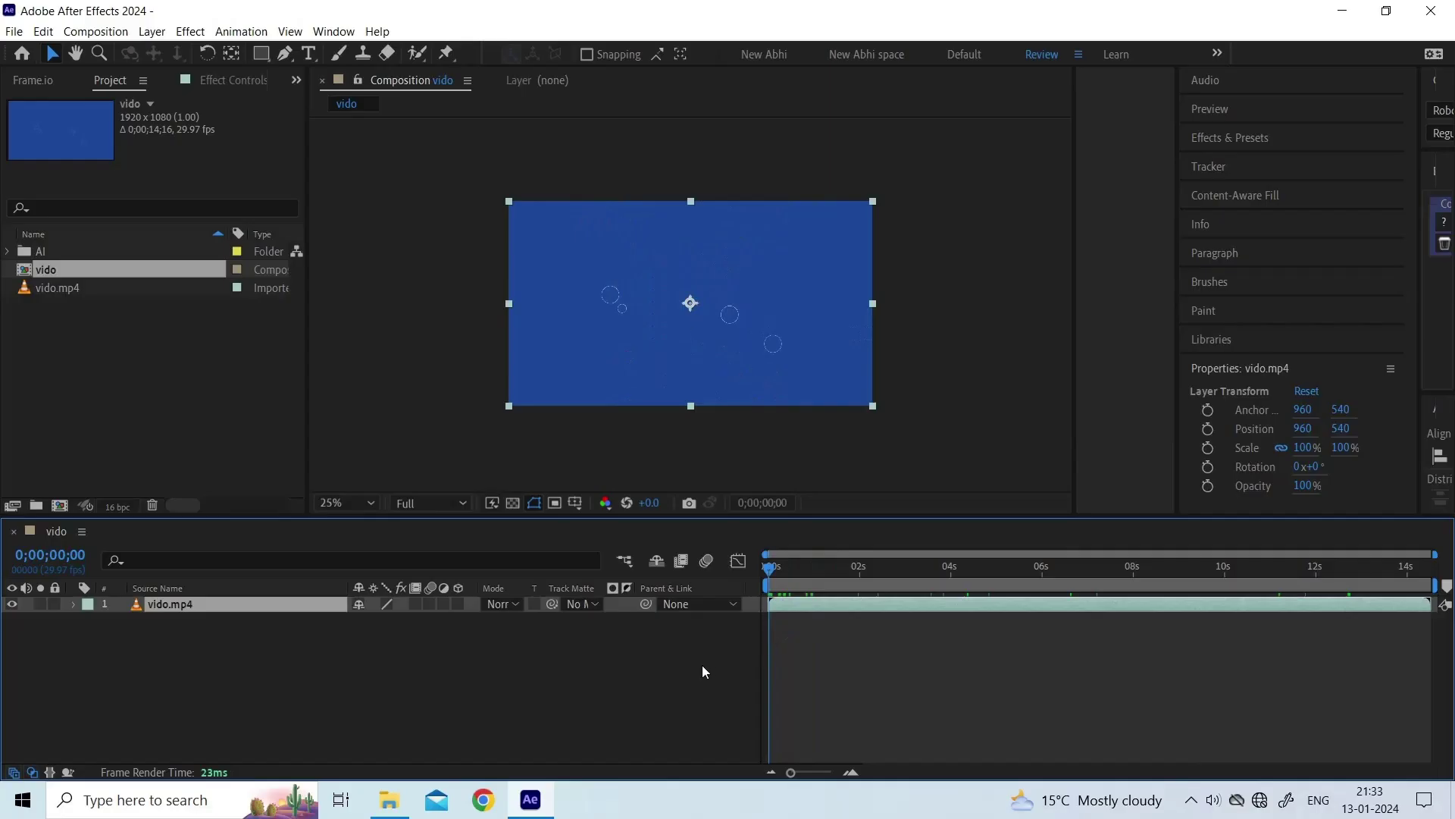
- Deselect layers in the vido composition and purge All Memory via Edit > Purge
click(702, 666)
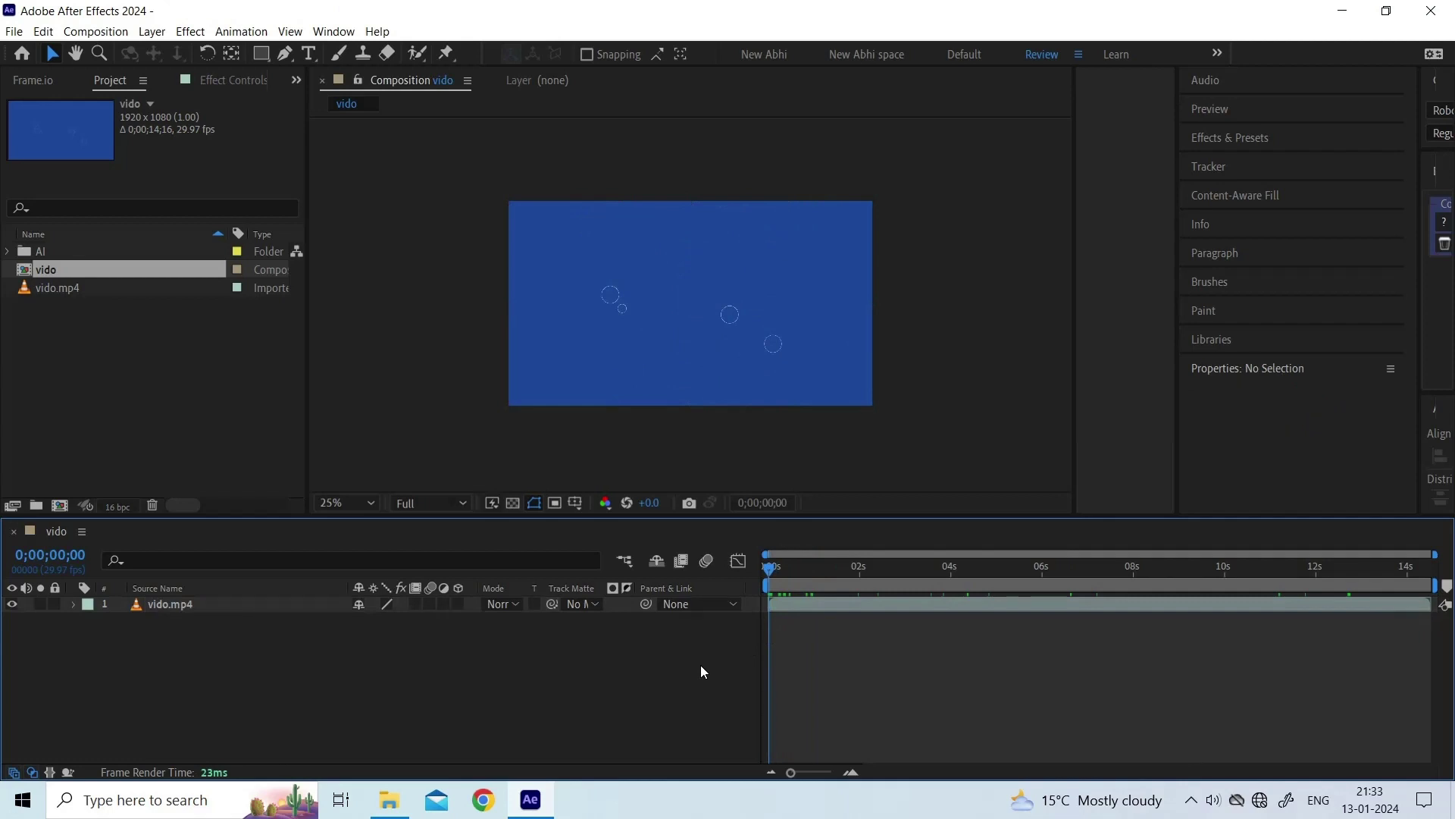
click(43, 31)
mouse_move(70, 401)
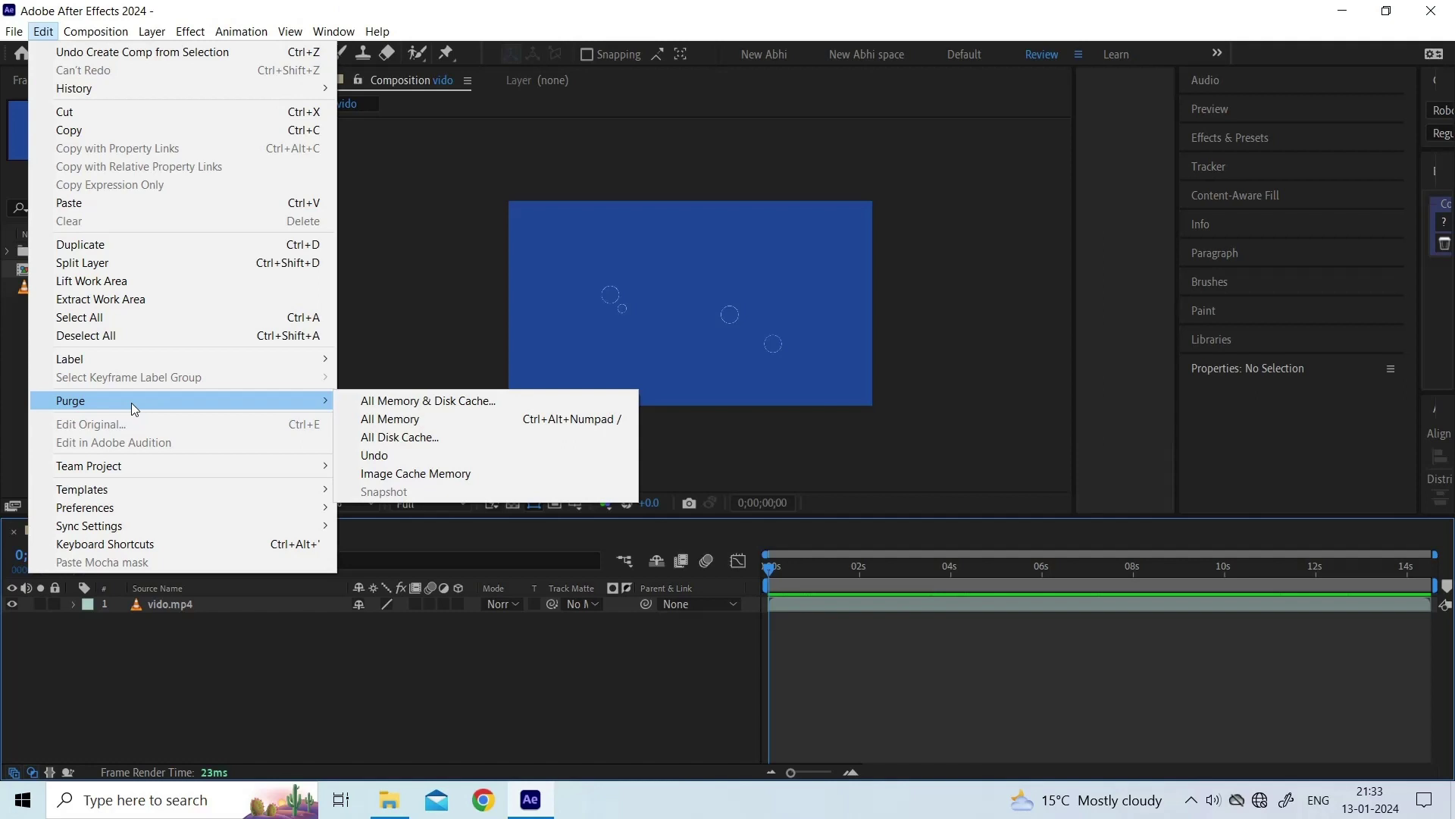
click(424, 420)
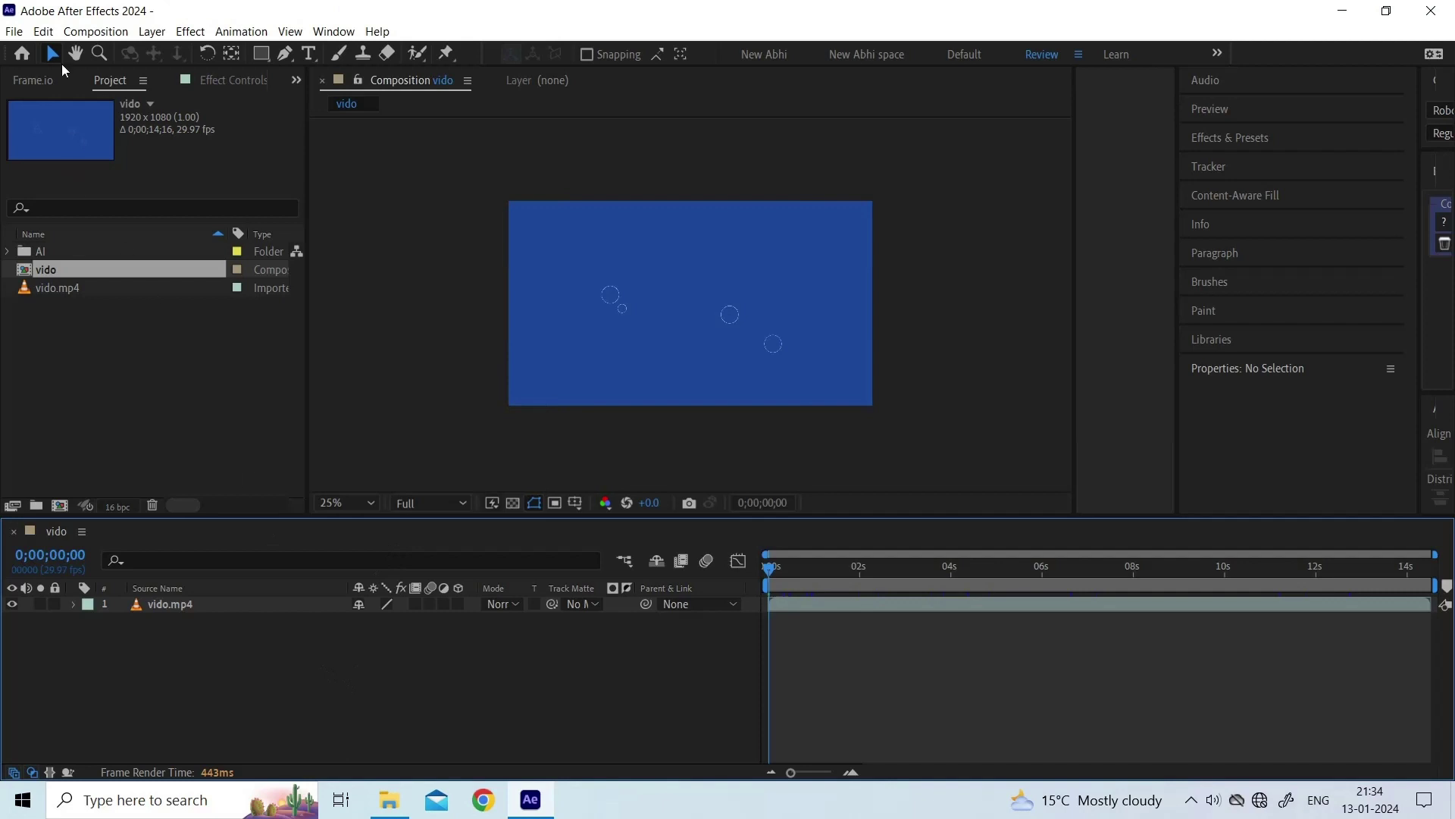
- Go to the Media & Disk Cache preferences to empty the disk cache
click(44, 31)
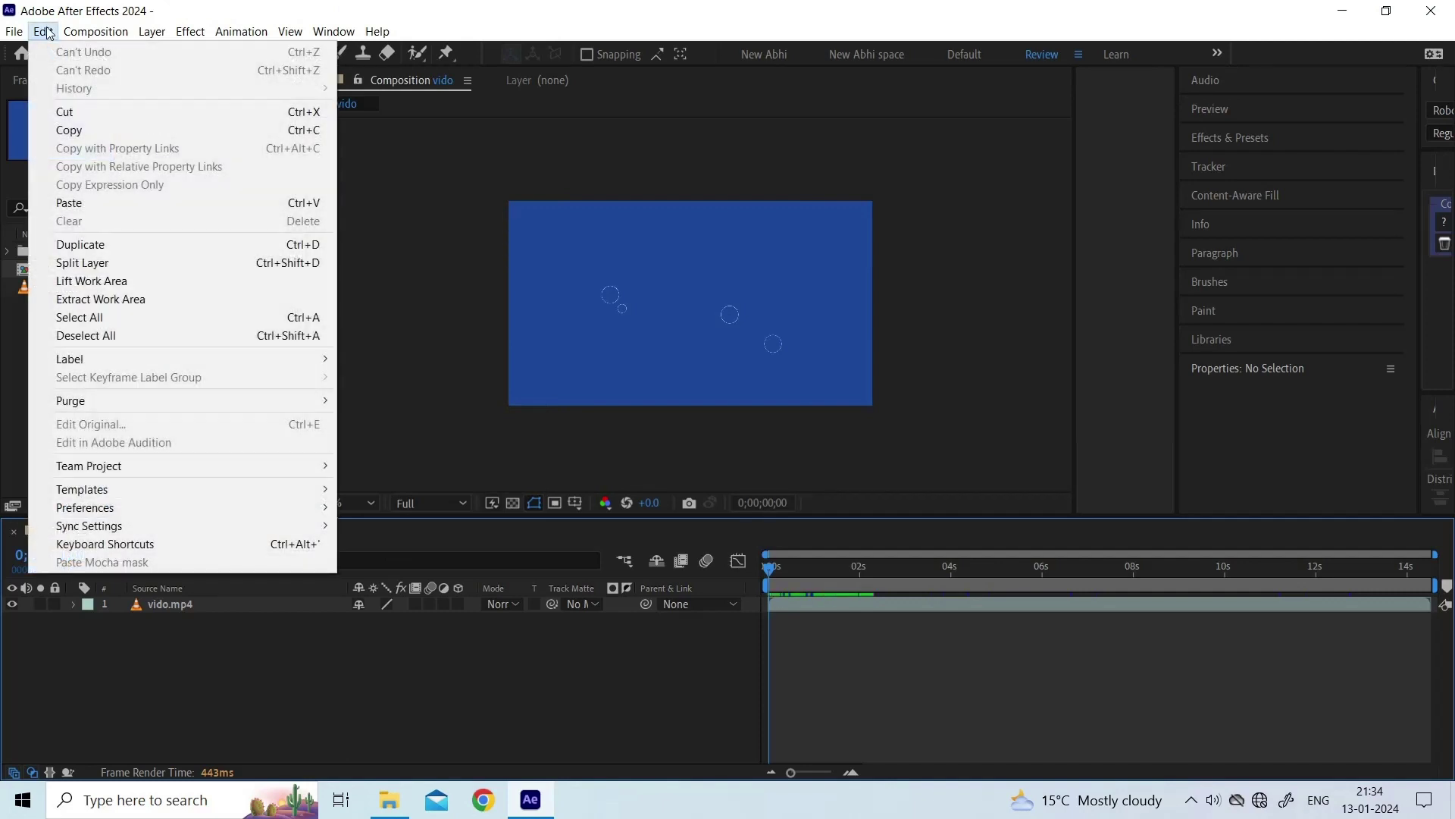
mouse_move(85, 507)
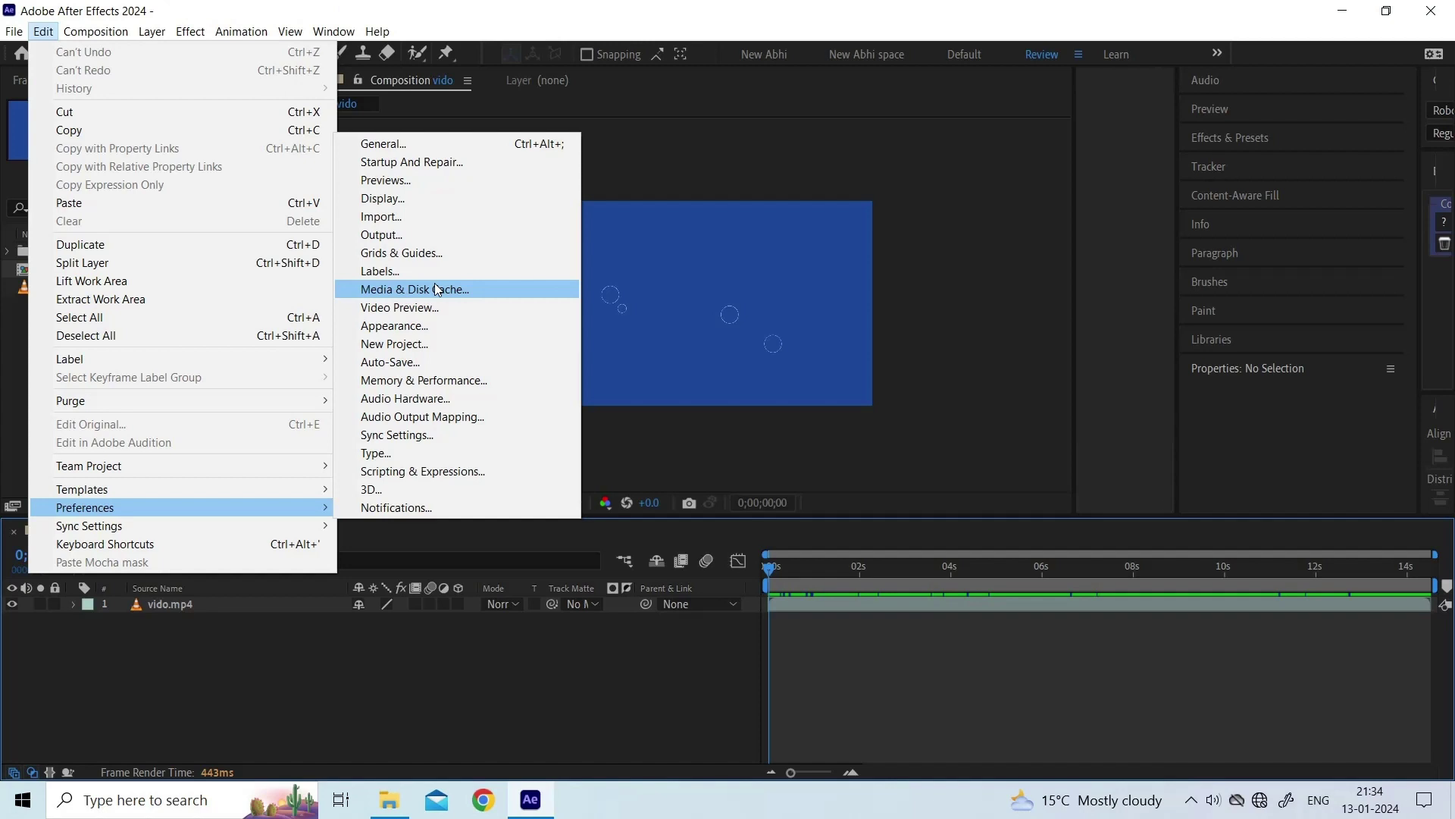
click(435, 290)
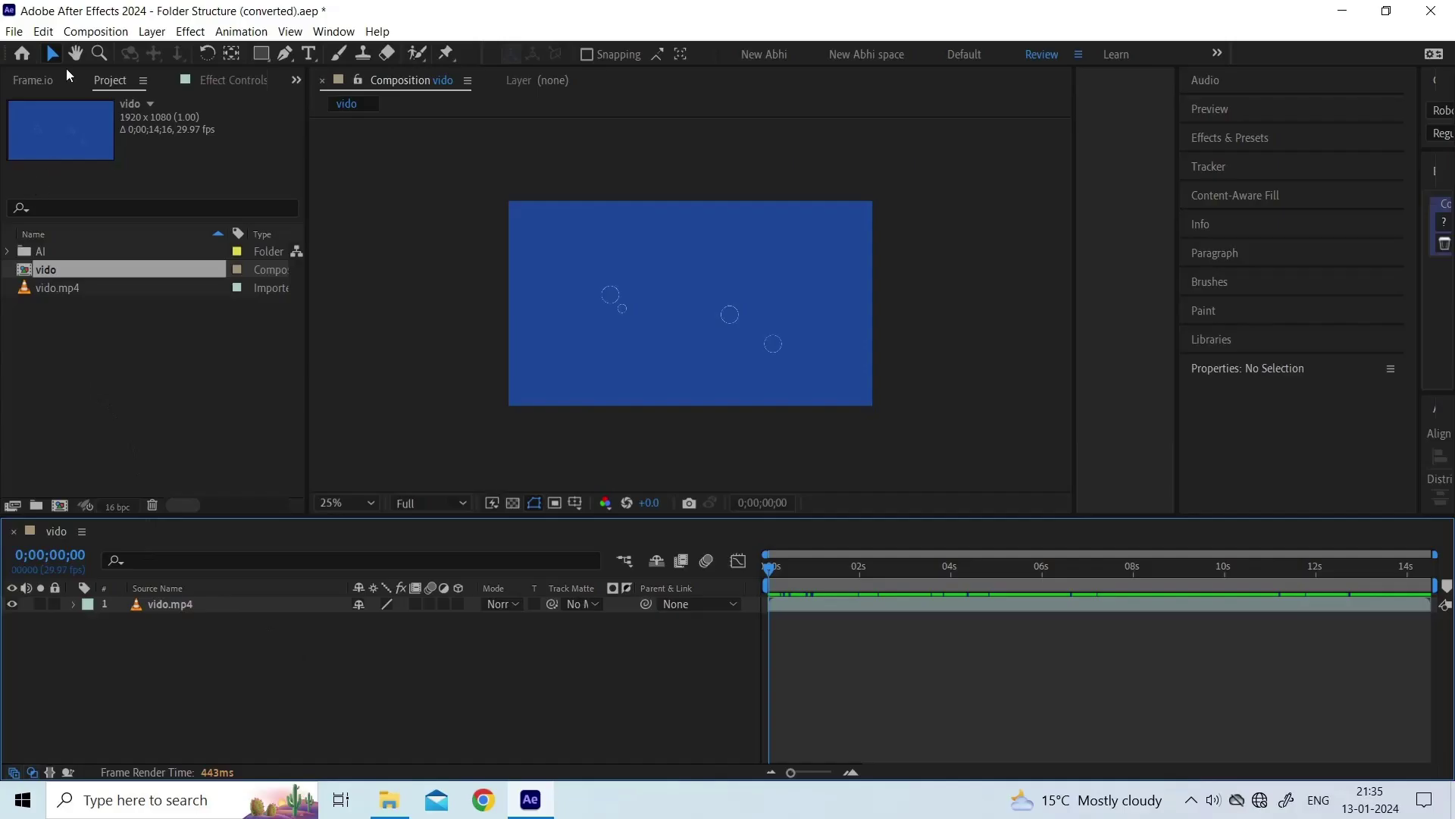
- Set RAM reserved for other applications to 5 GB in Memory & Performance preferences
click(44, 31)
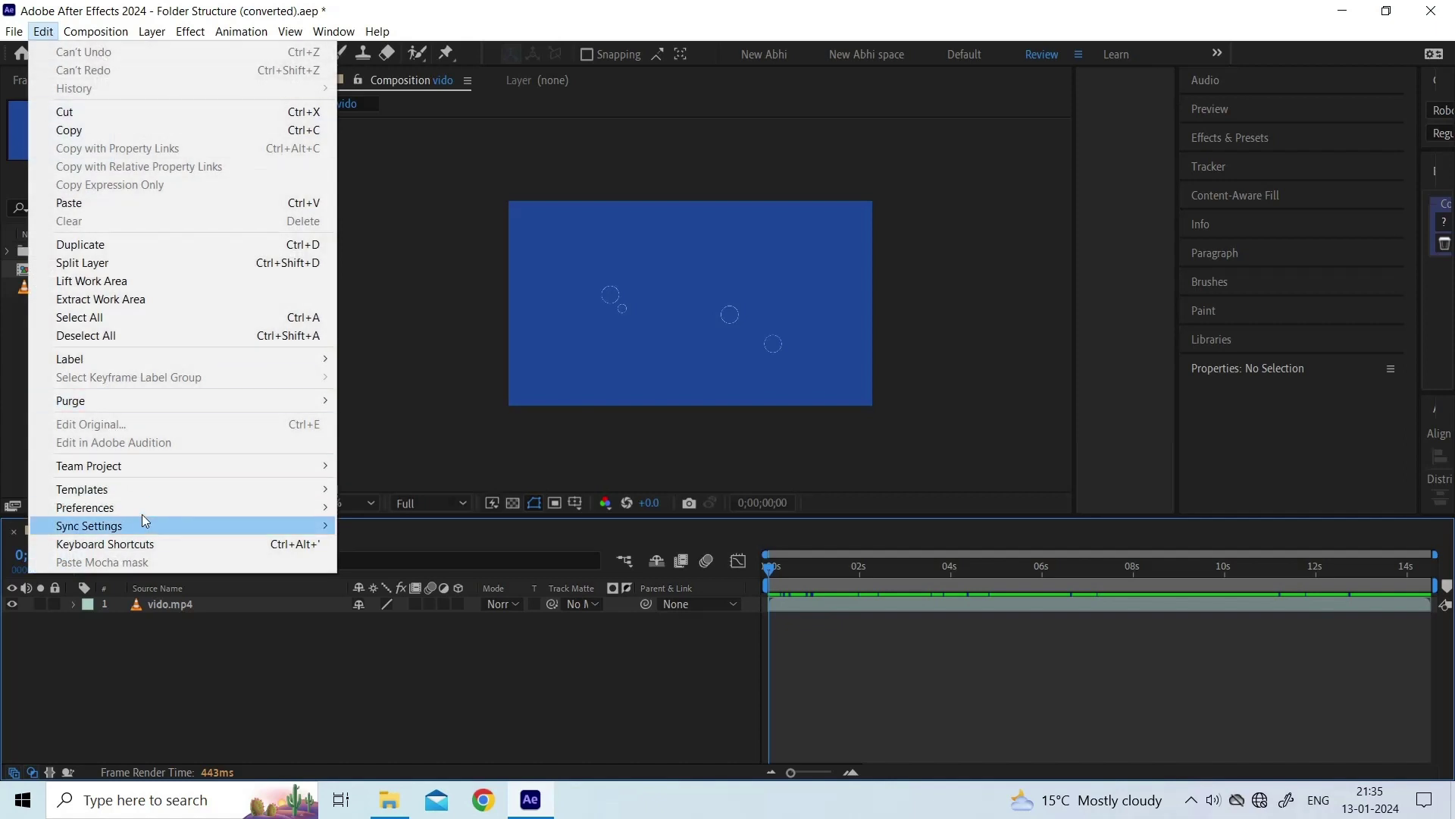
mouse_move(86, 507)
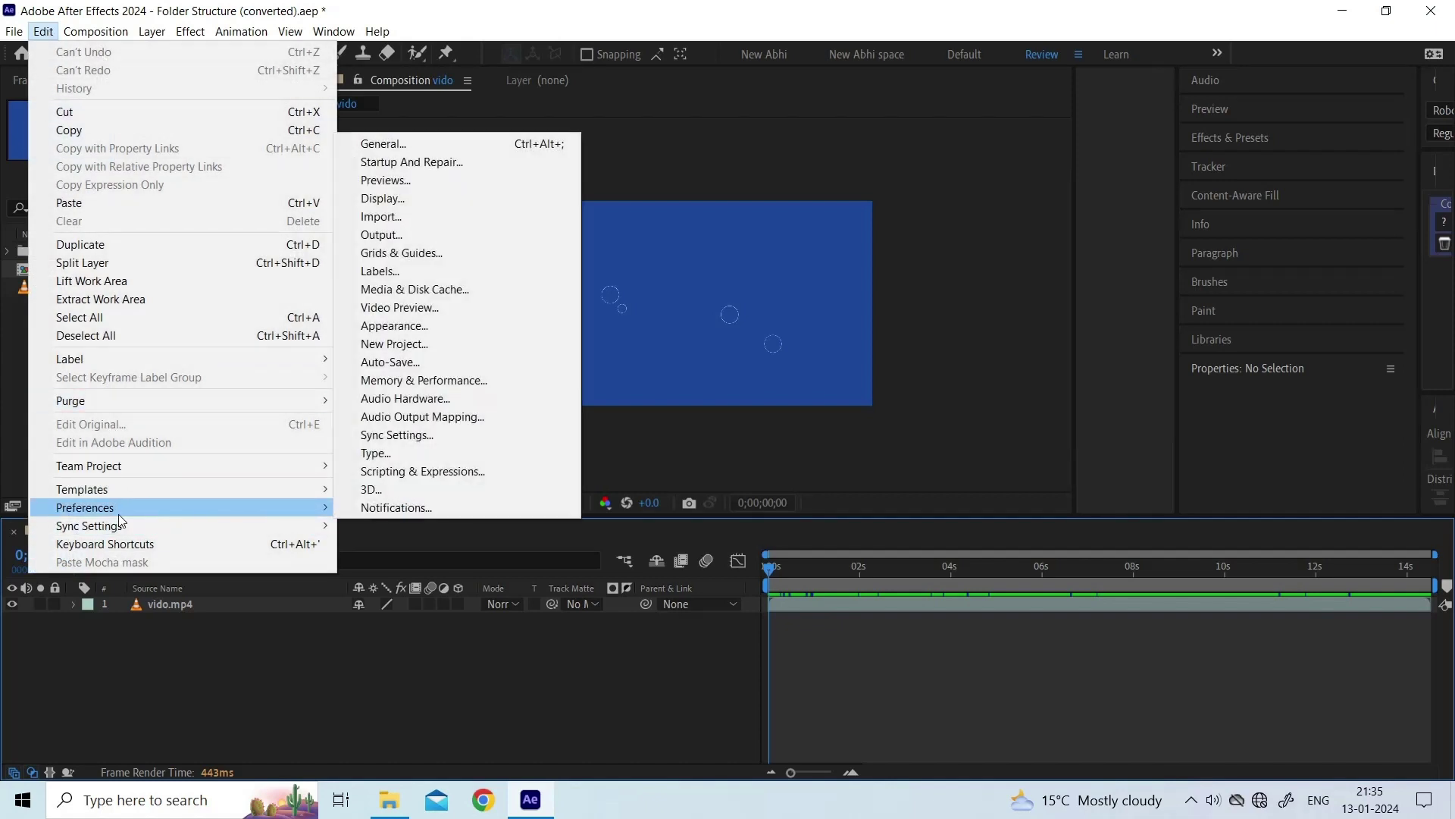
click(436, 381)
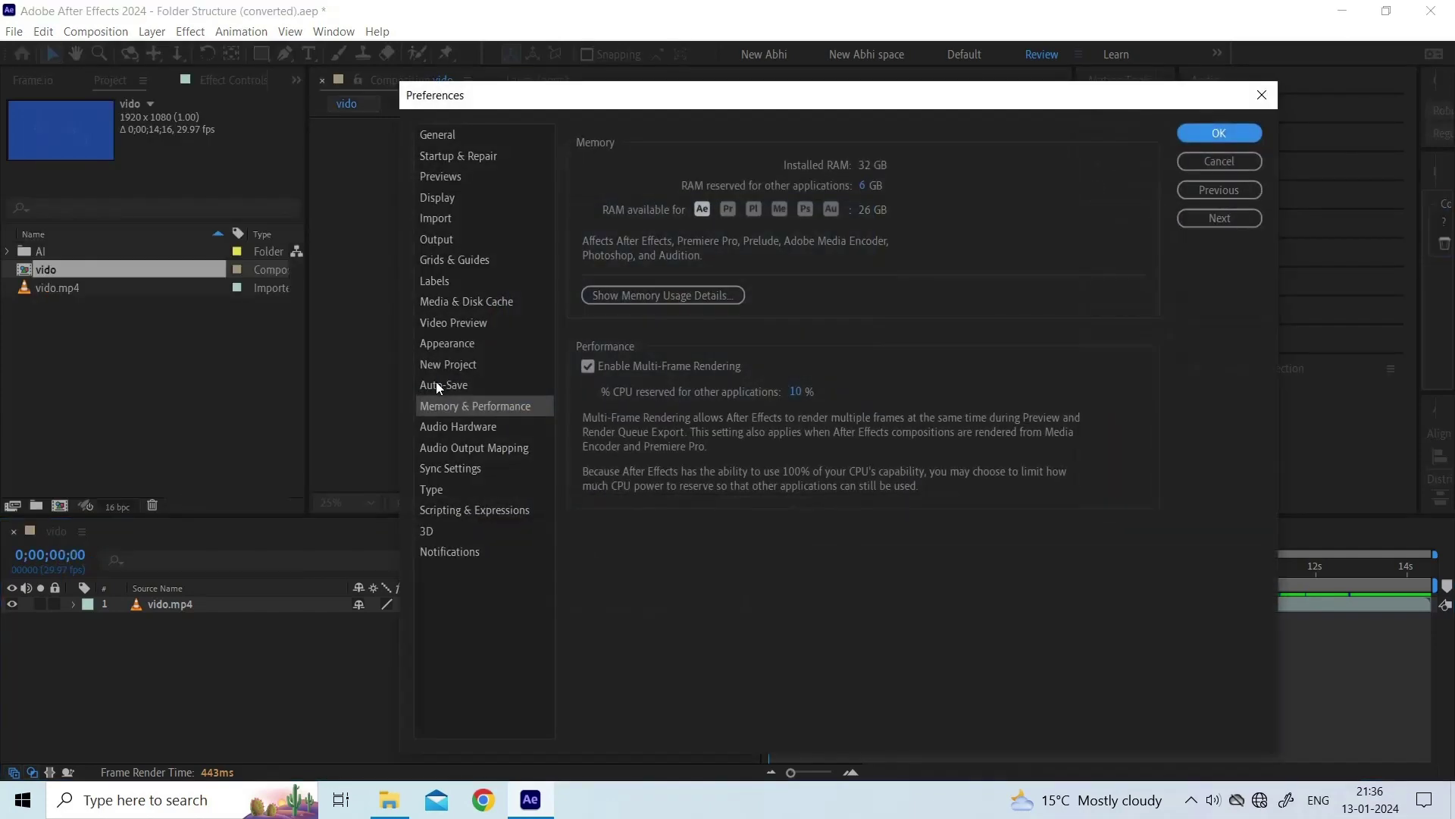
click(864, 185)
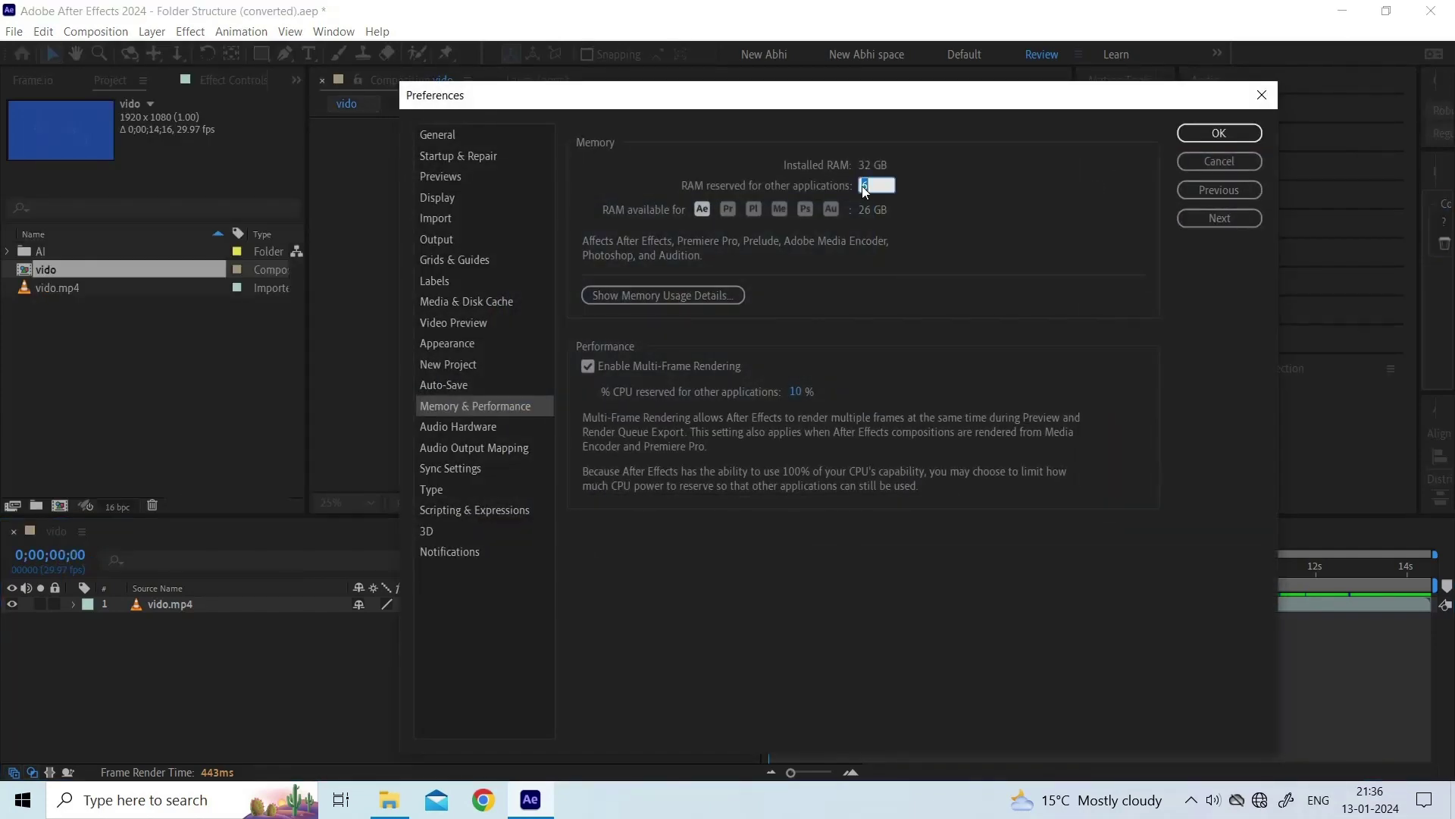
text(5)
click(945, 223)
key(Return)
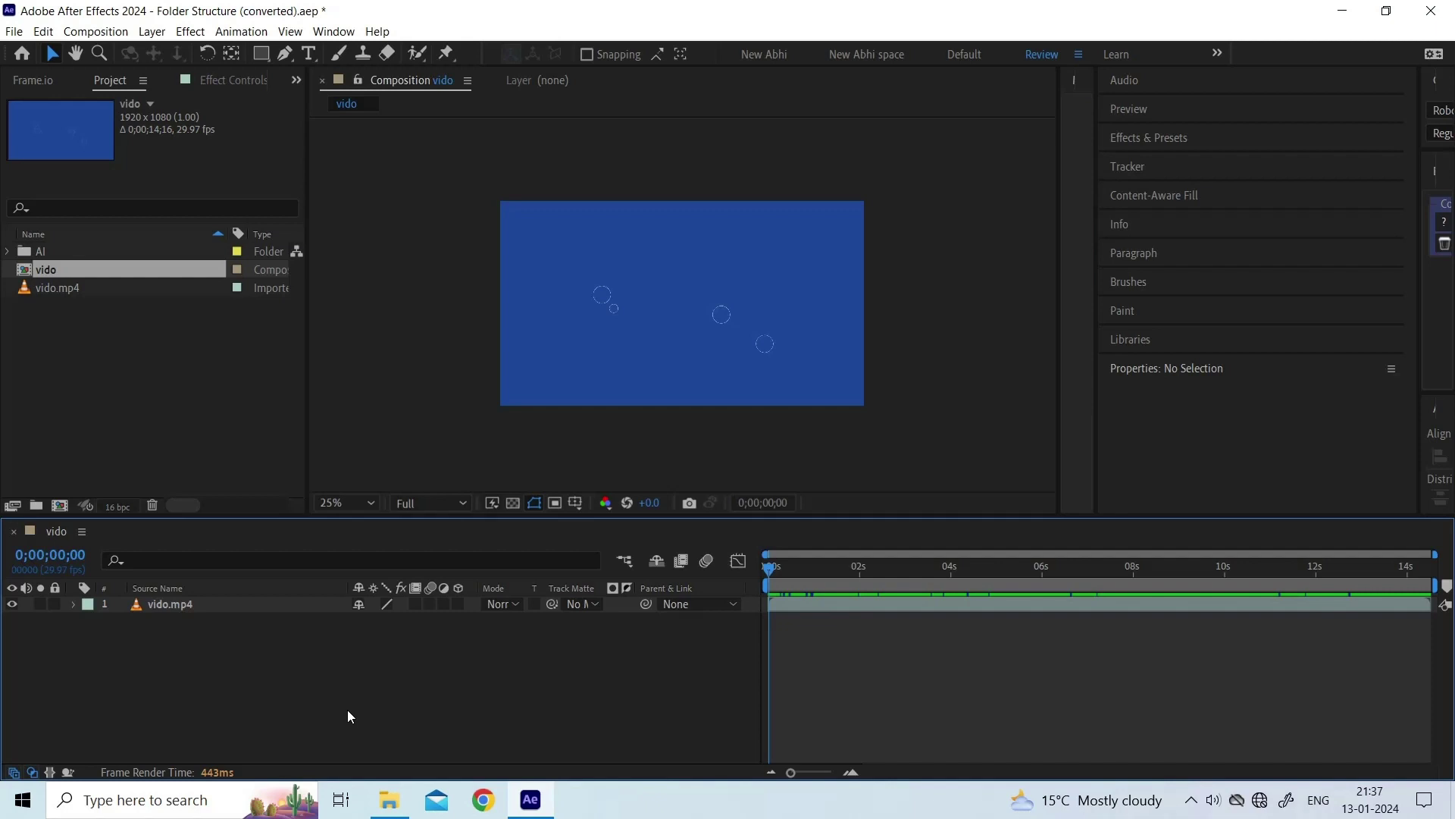
- Change the Composition viewer resolution dropdown from Full to Half
click(455, 506)
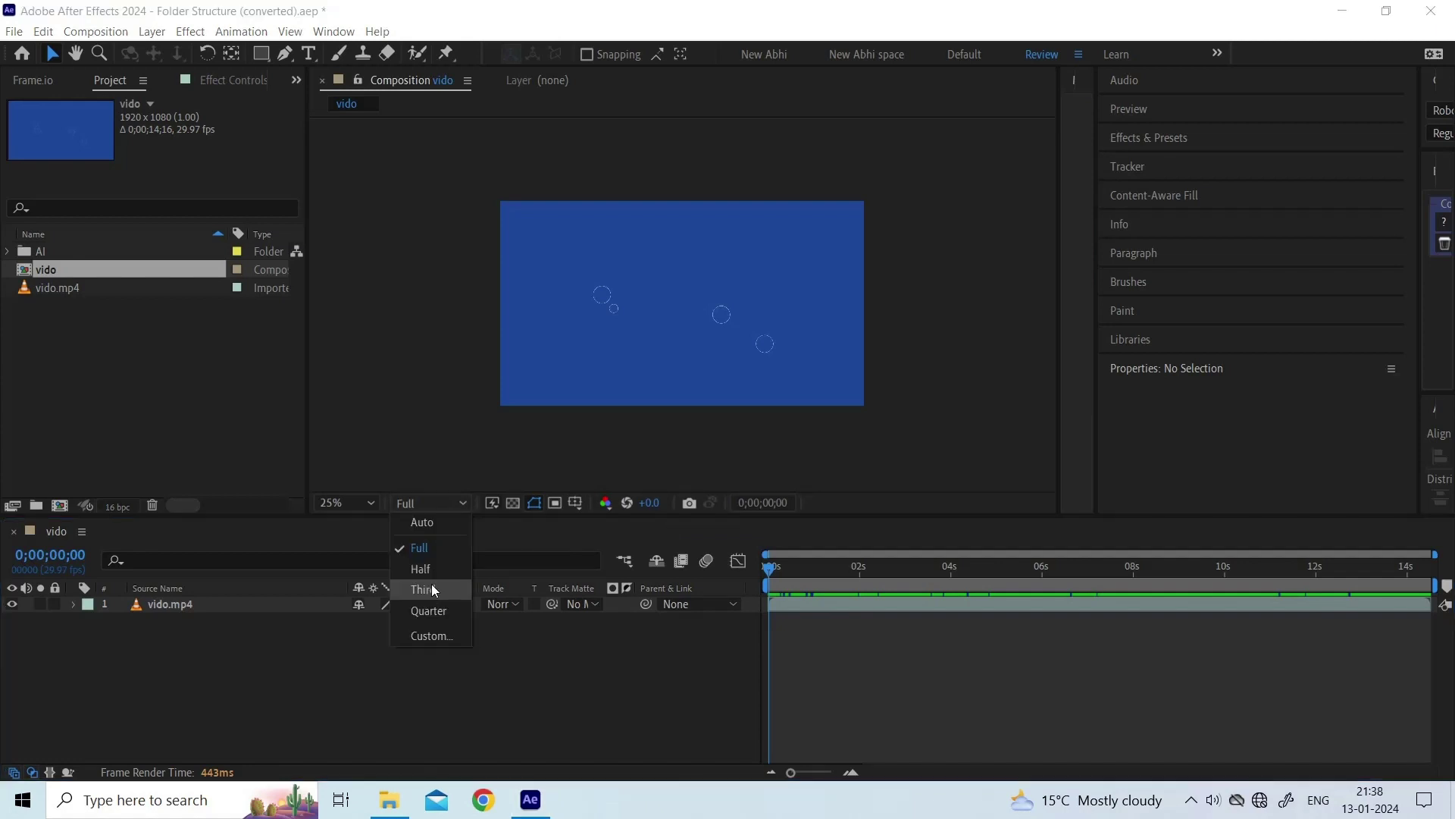
click(430, 571)
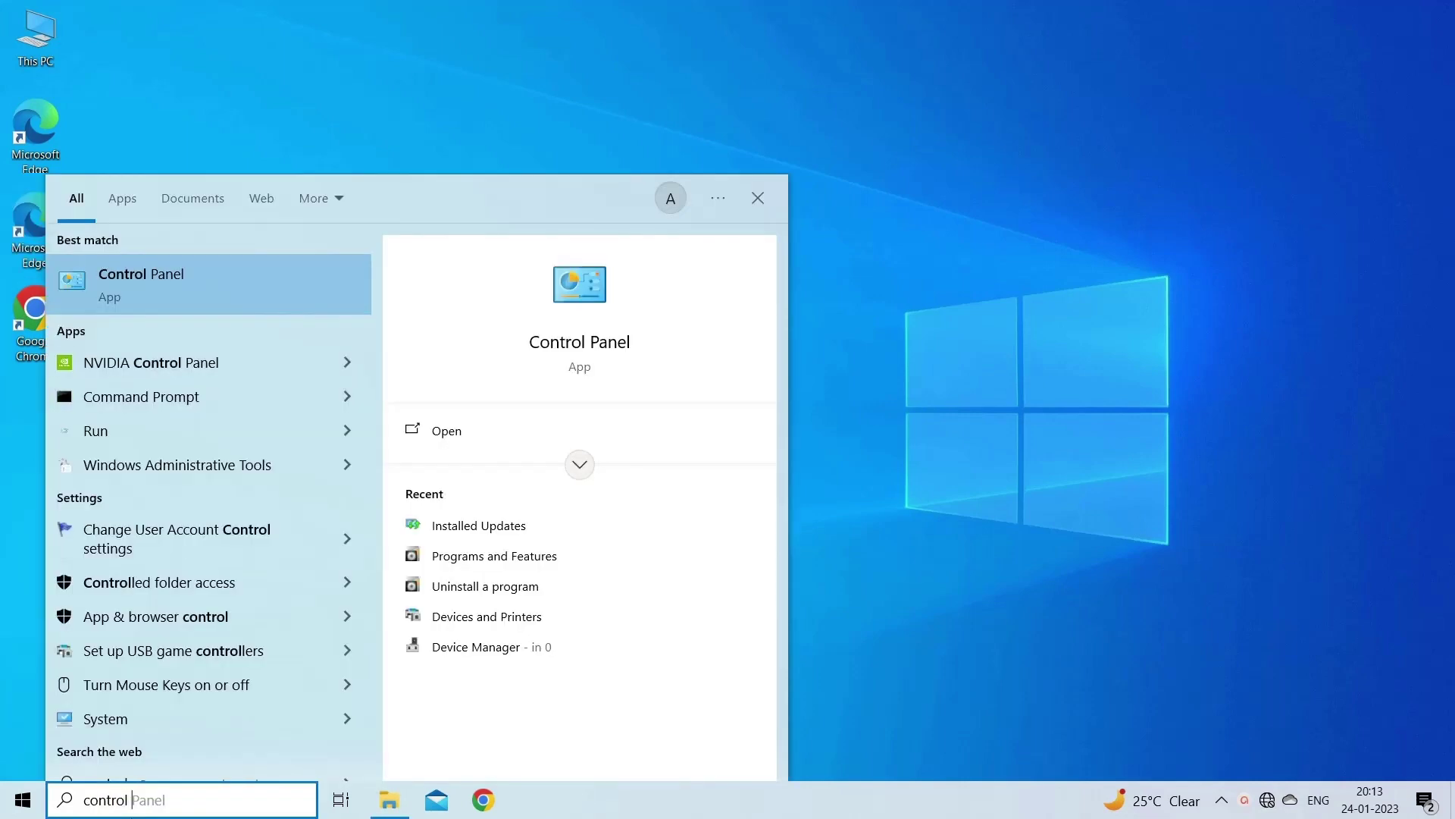
text(pane)
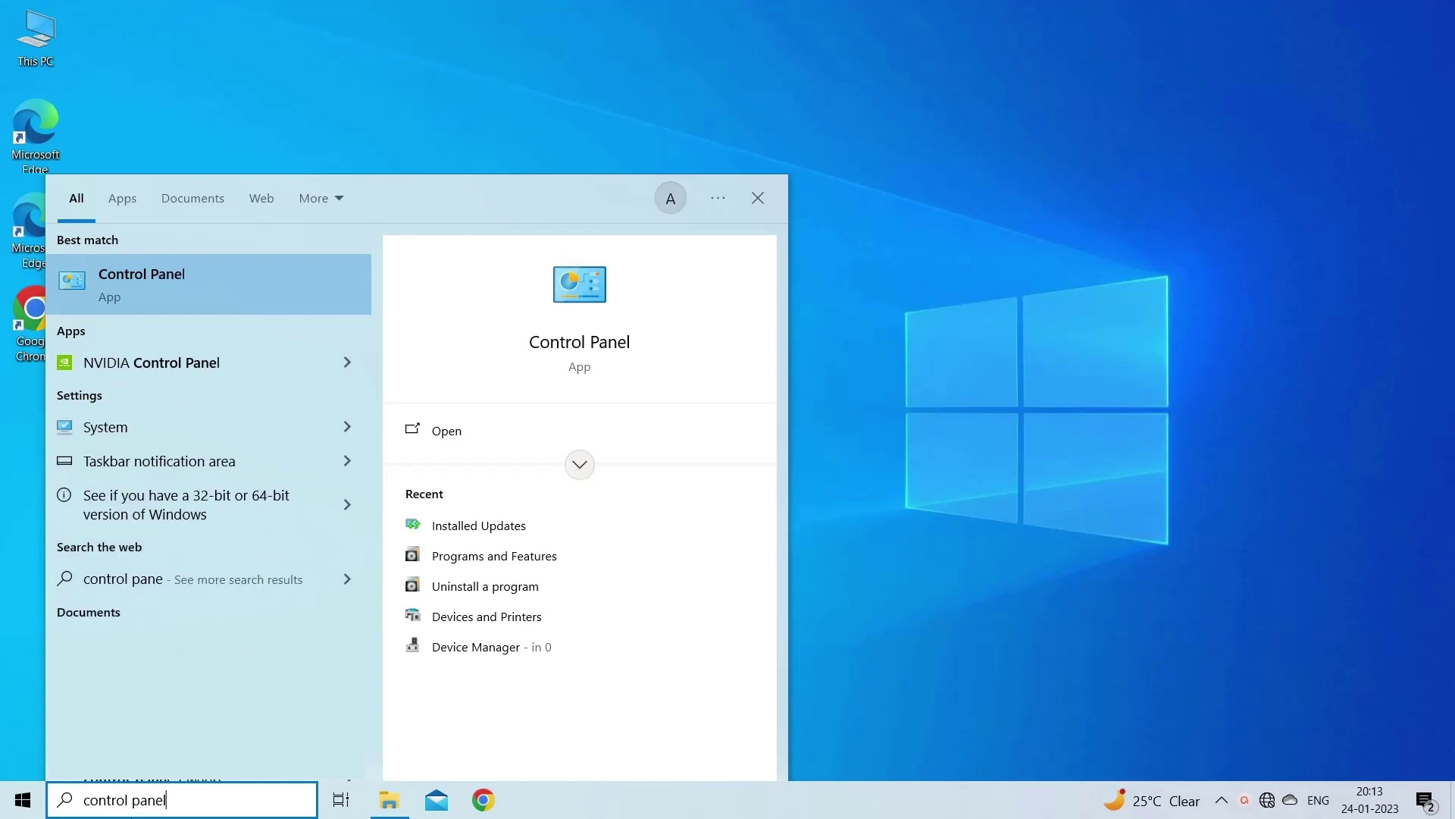
text(l)
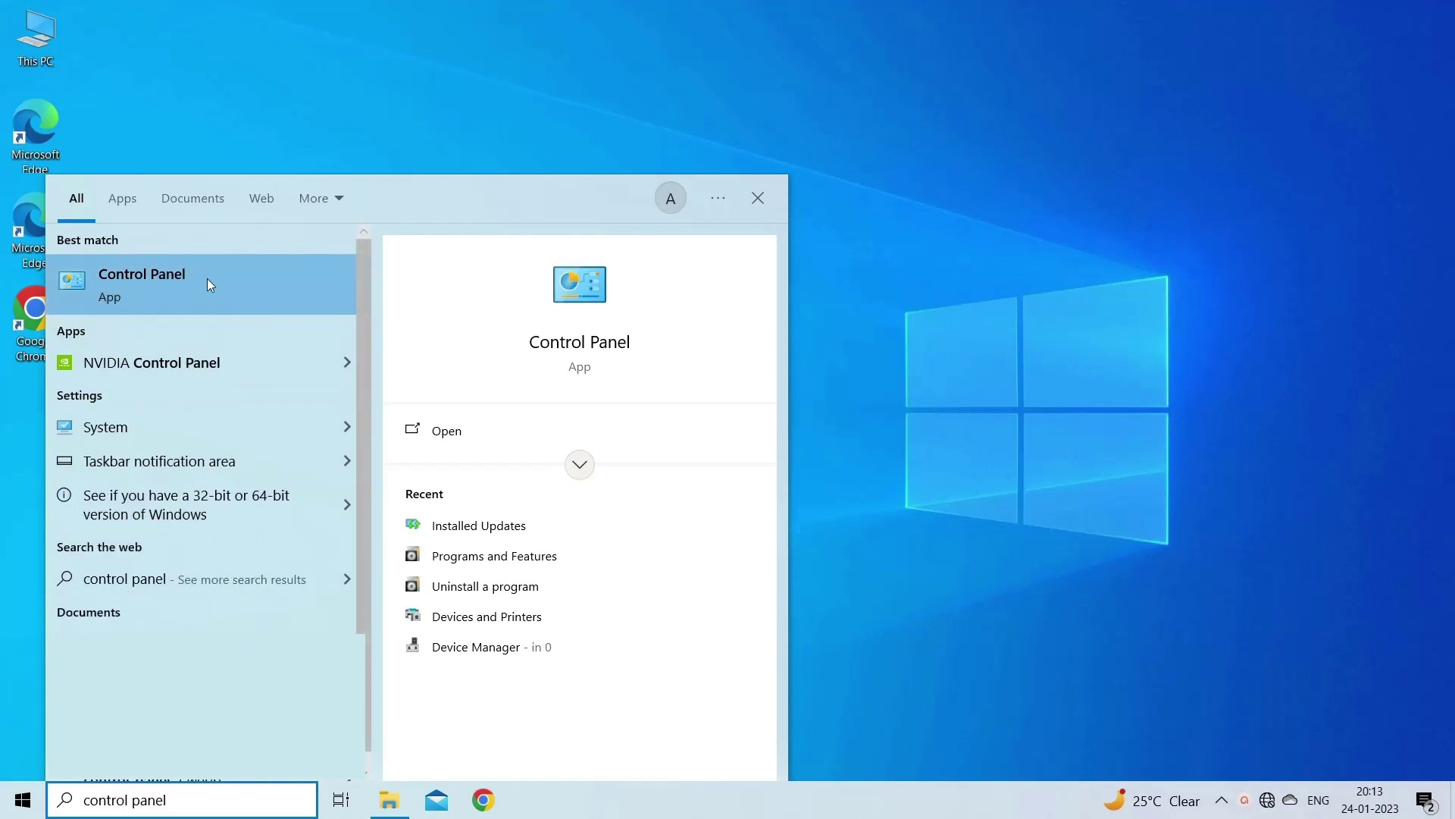
- Open Control Panel from the 'control panel' search results
click(208, 279)
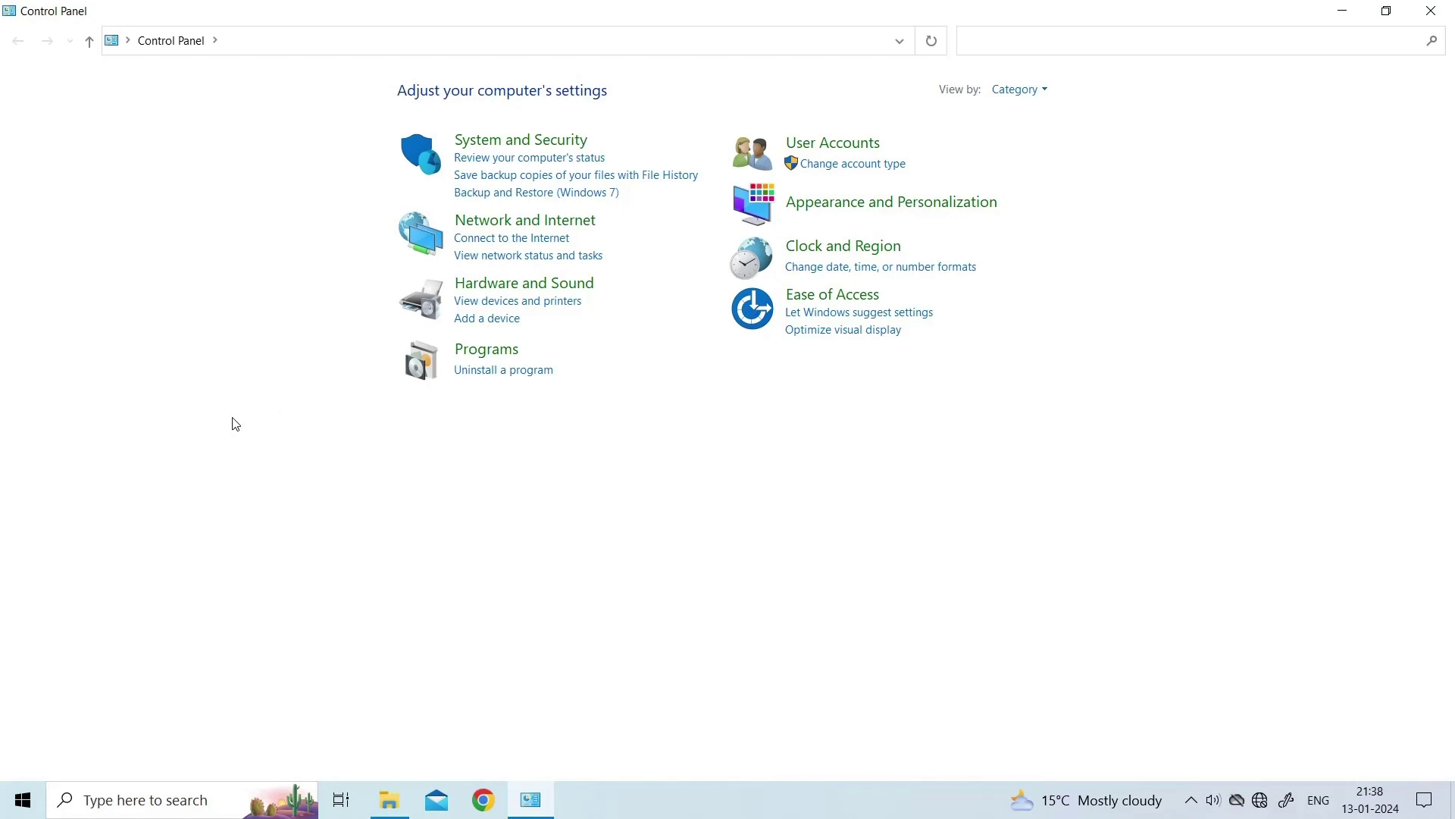
- Go to Uninstall a program and bring up actions for Adobe After Effects 2024
click(517, 371)
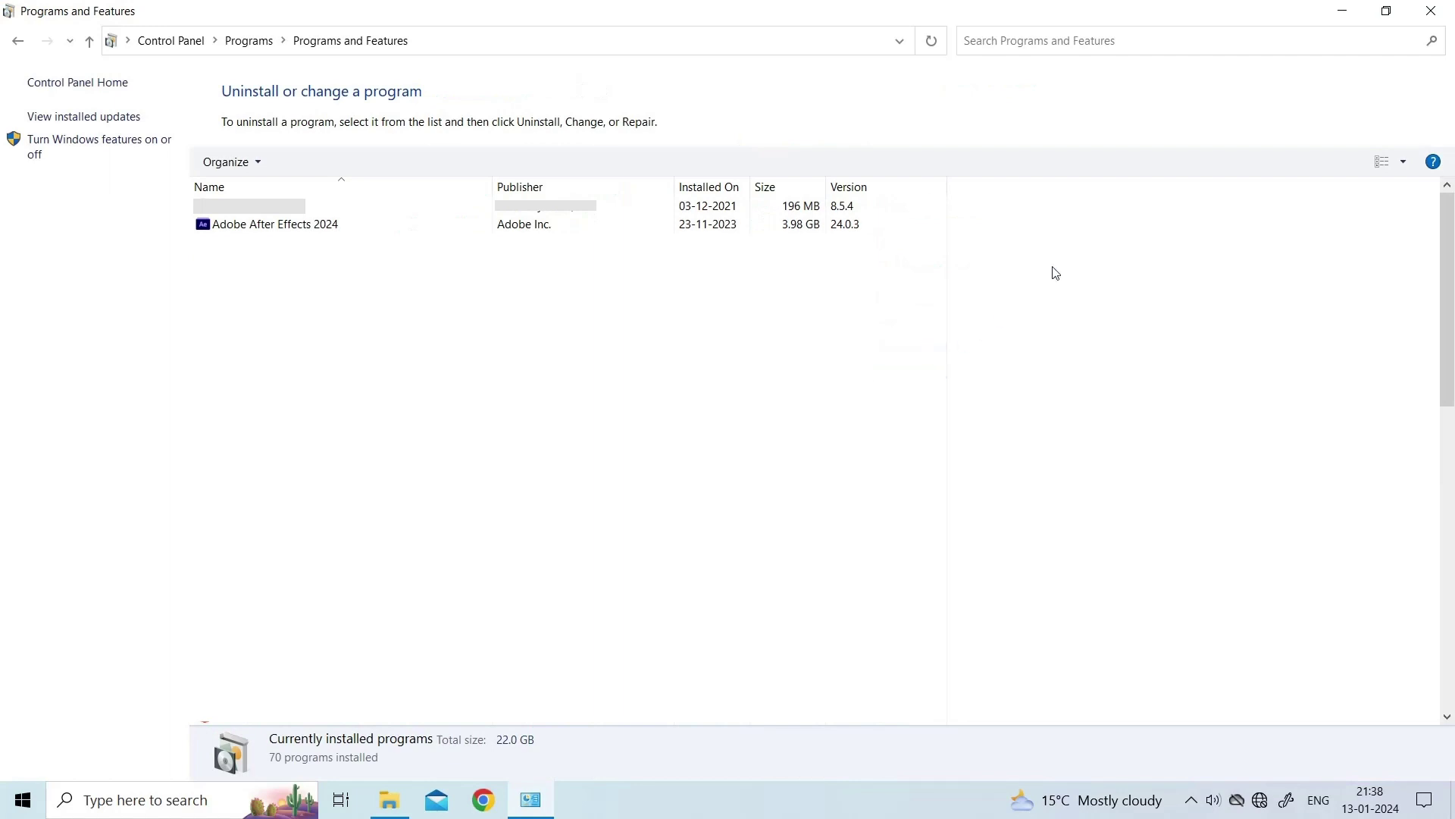
right_click(930, 228)
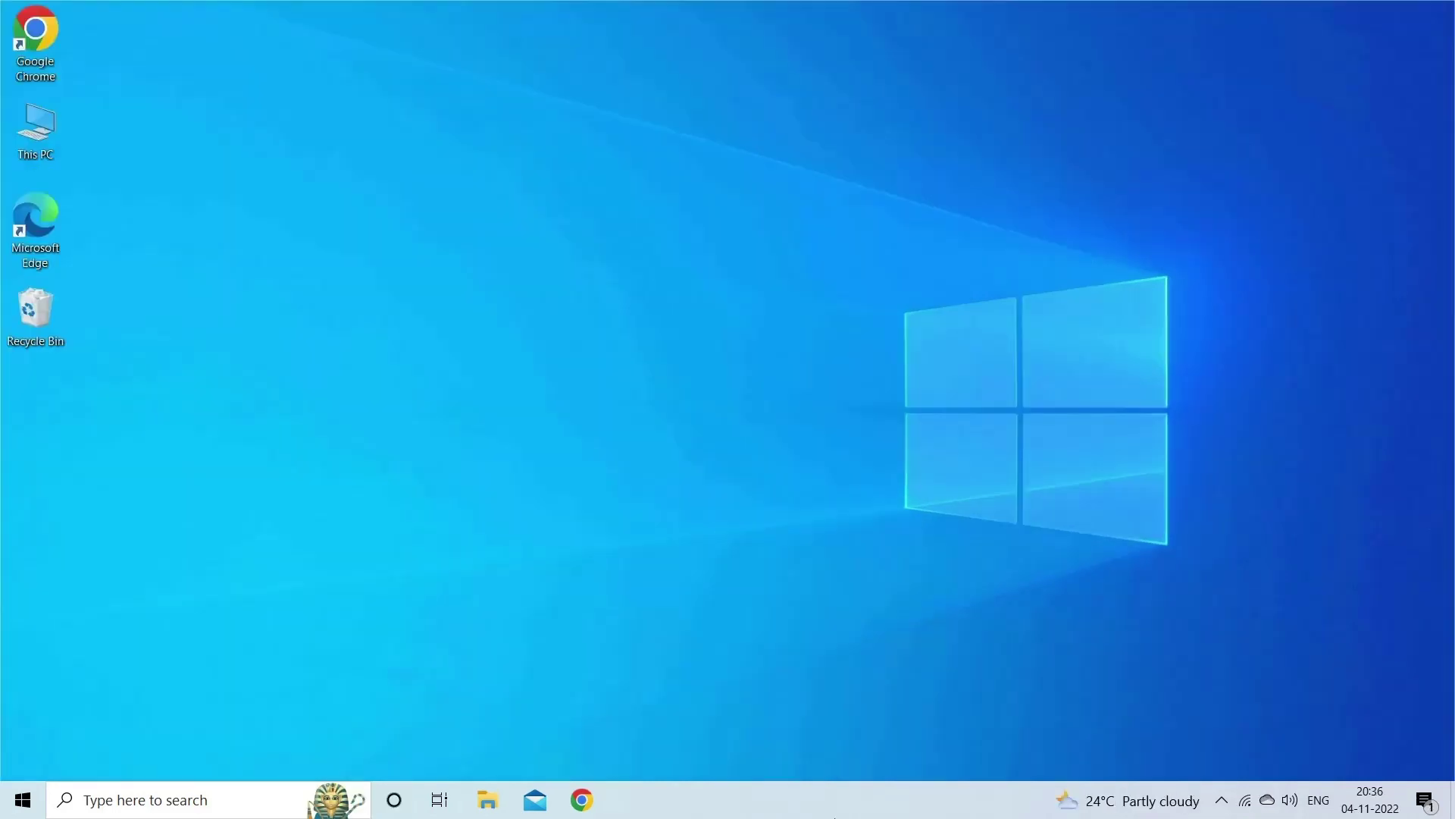
- Accept the license and install Stellar Repair for Video with default folder and tasks
click(817, 527)
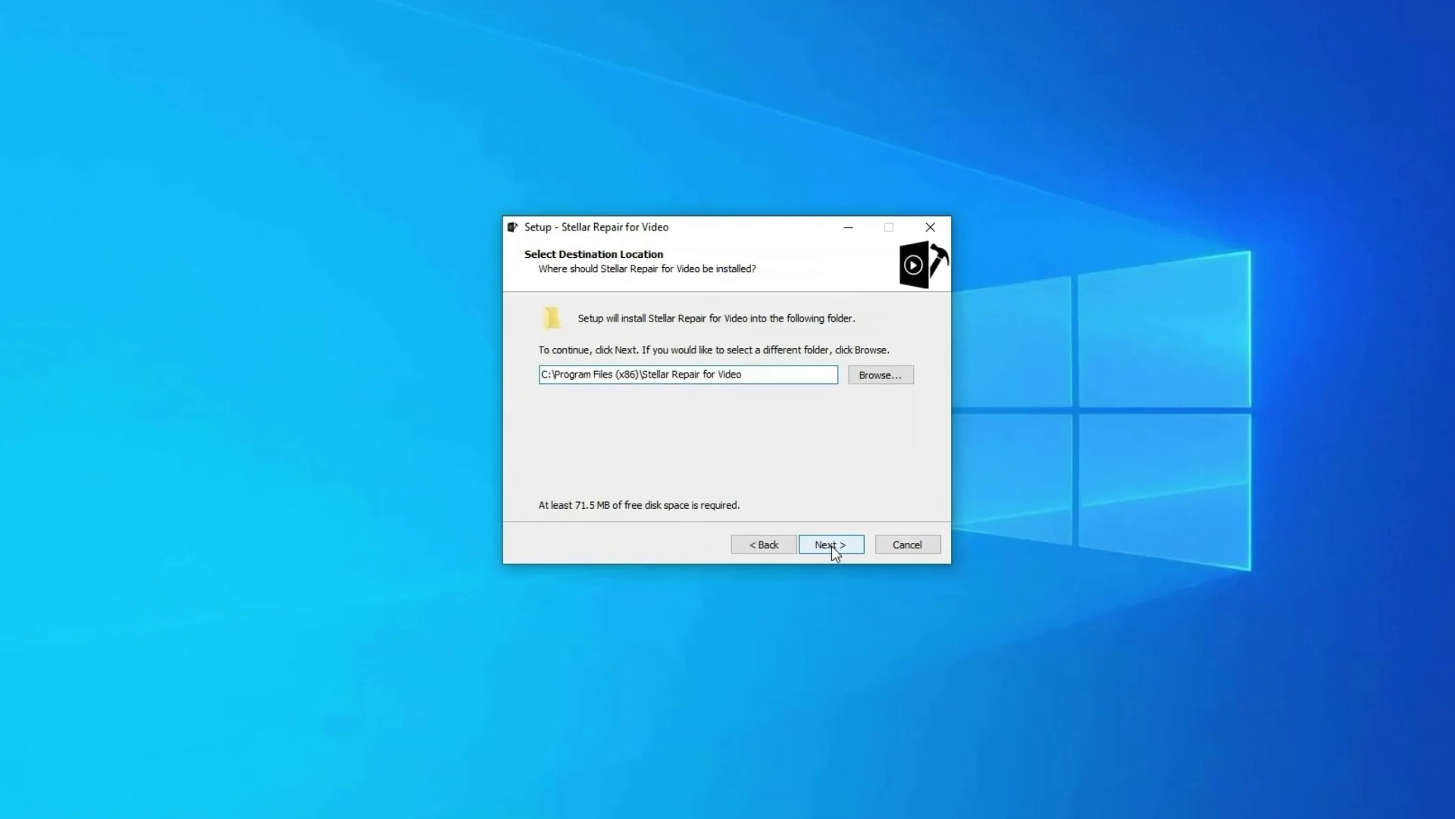
click(831, 546)
click(832, 546)
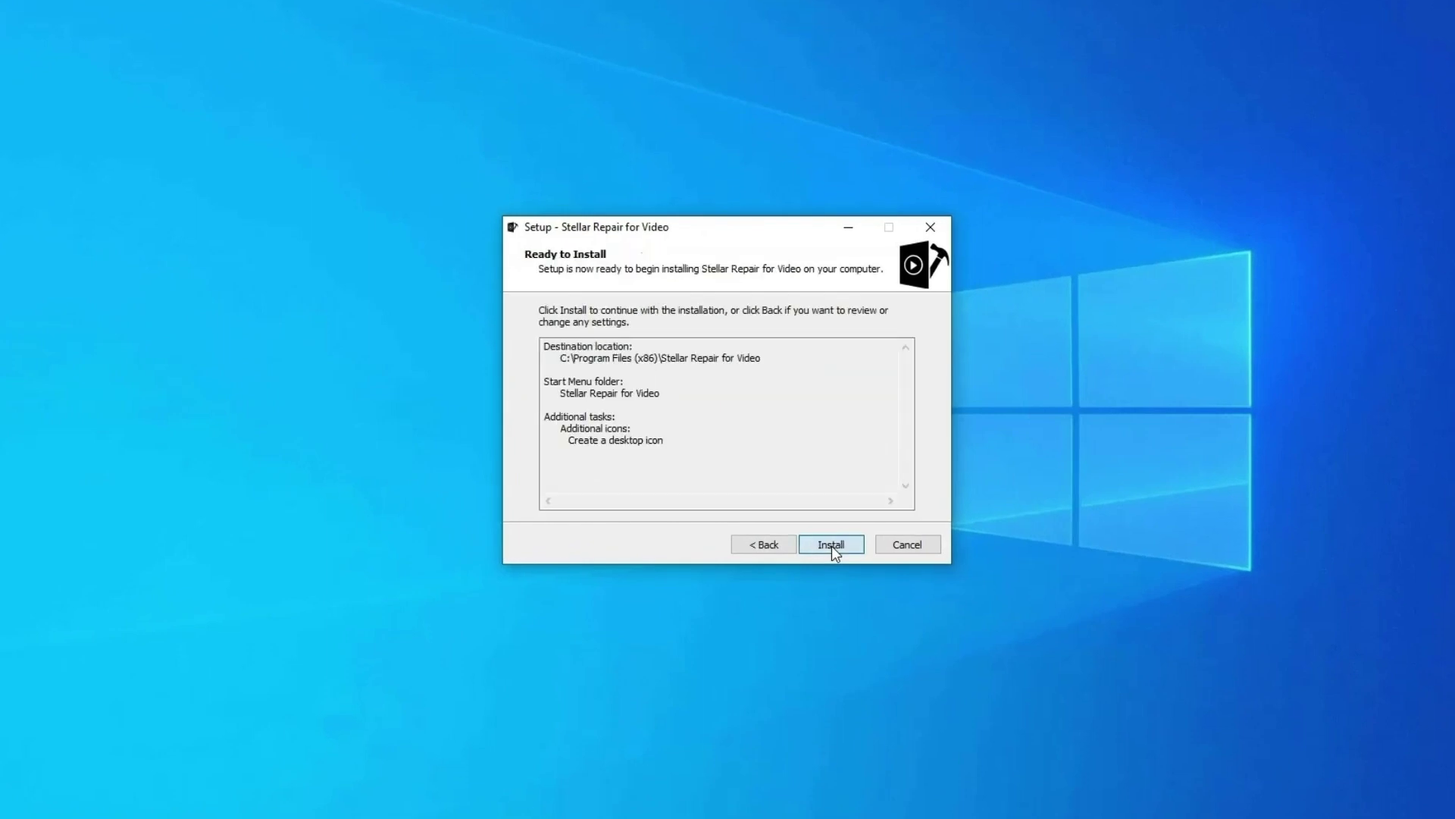
click(831, 546)
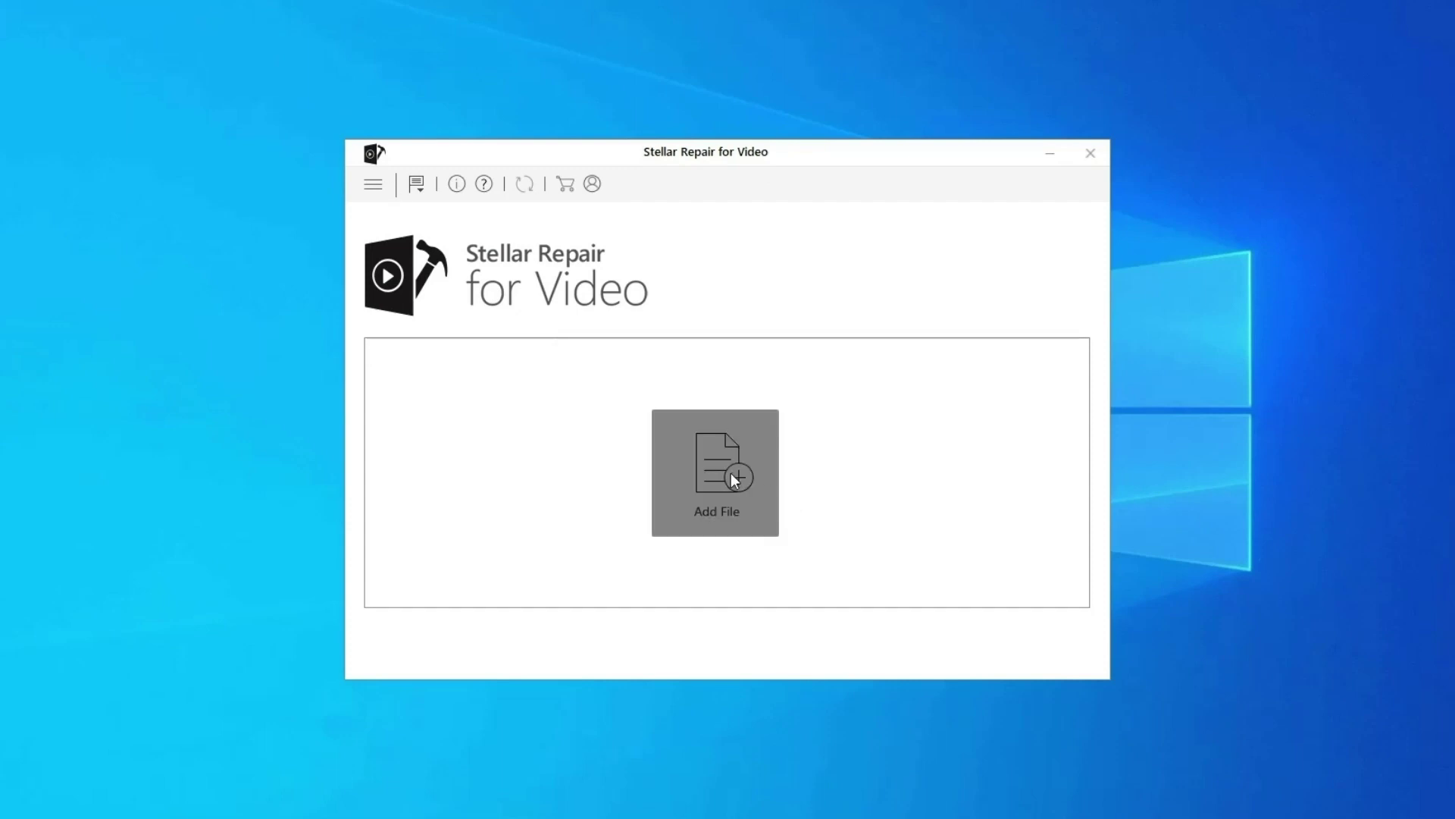
- Add WINDOW.AVI from the VIDEO folder, repair it, and dismiss the completion message
click(734, 478)
double_click(557, 285)
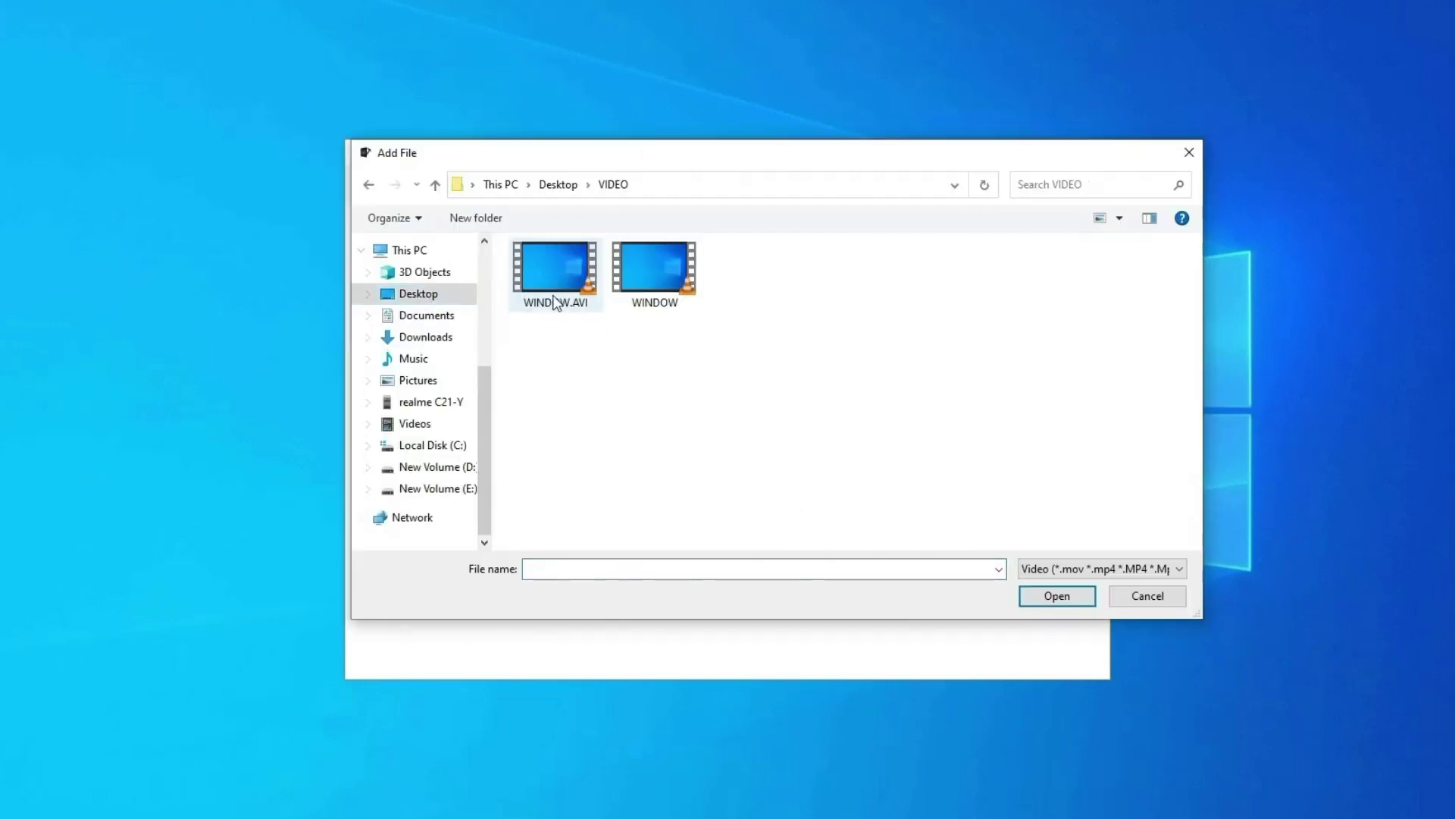
double_click(555, 279)
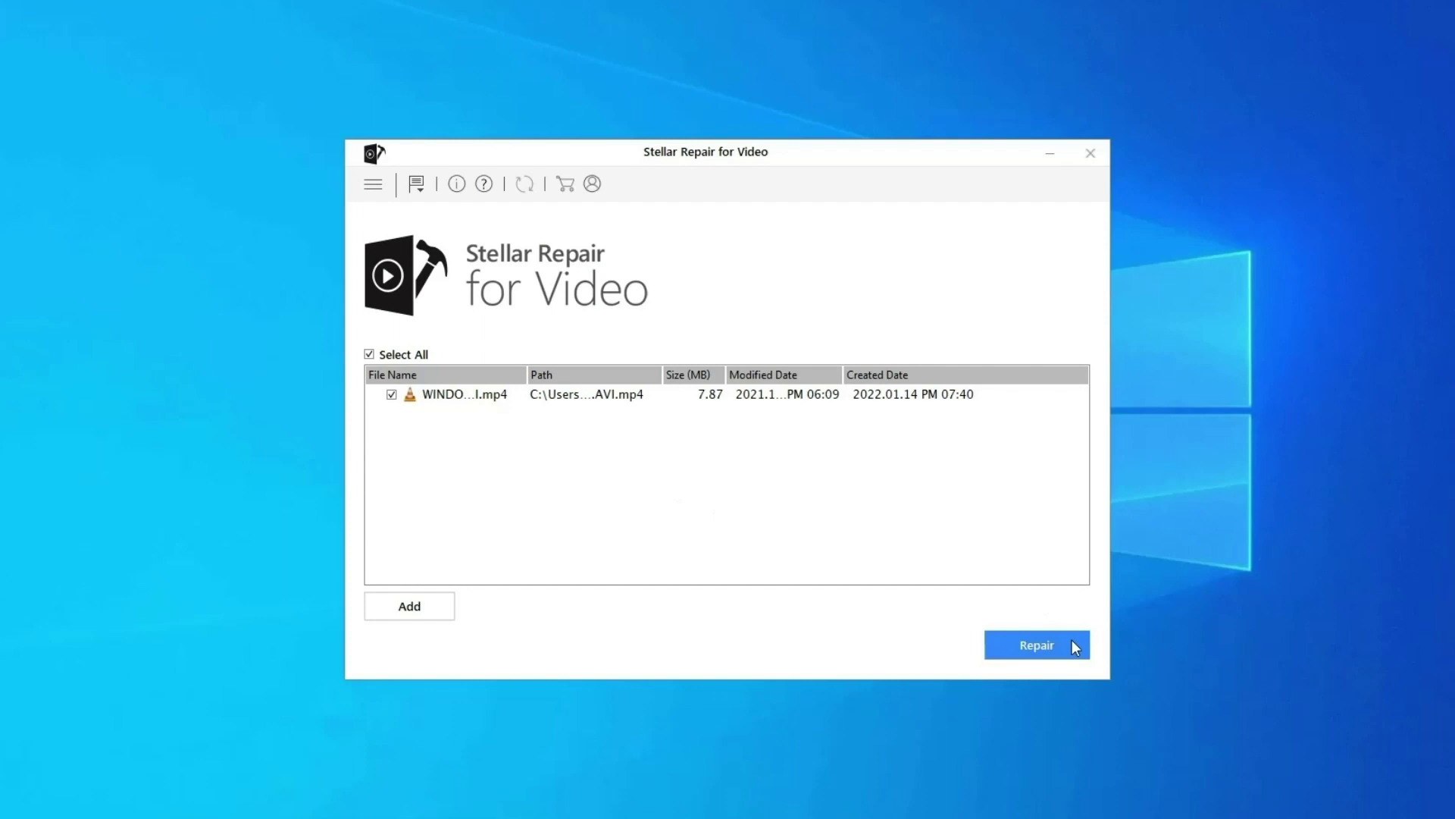
click(1072, 643)
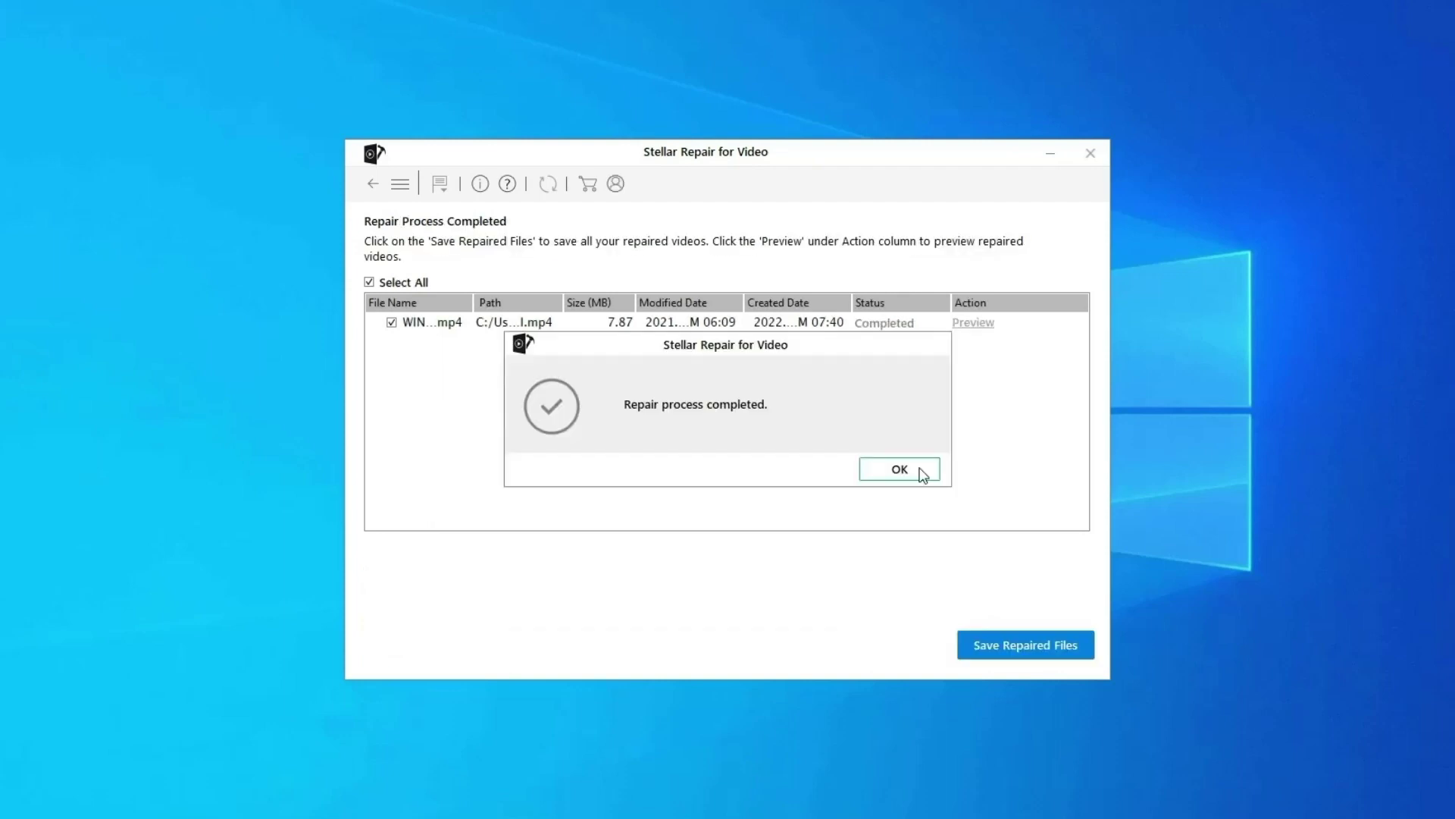
click(923, 473)
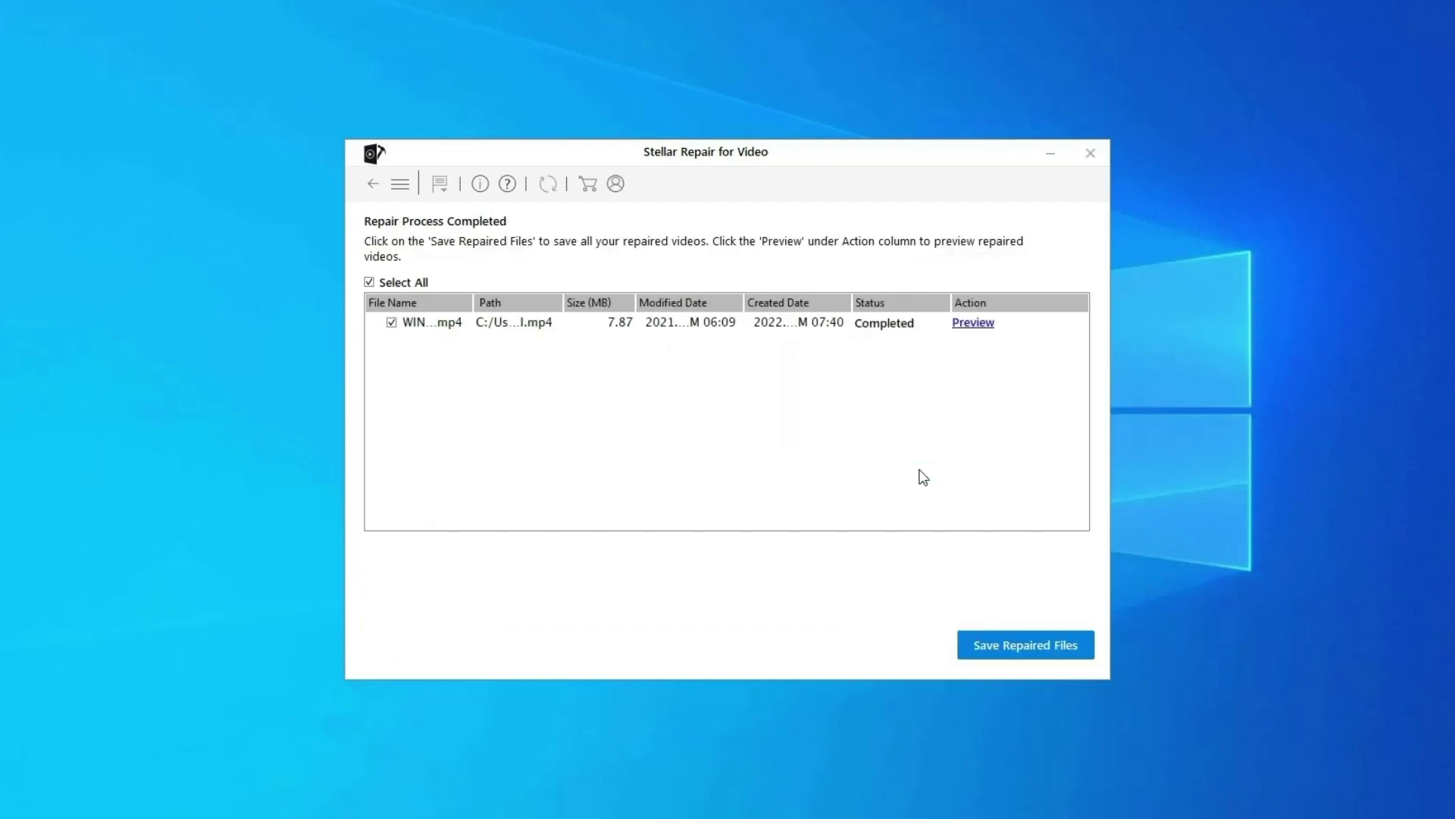